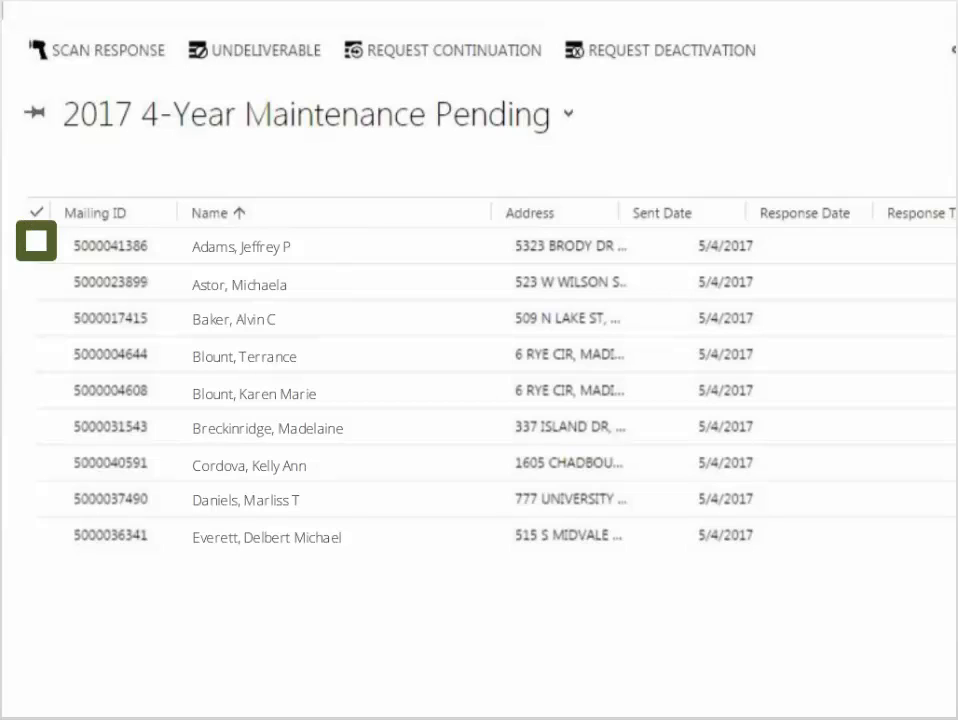
# Mark the first letter in the 2017 4-Year Maintenance Pending list as undeliverable with response date 05/11/2017.
pyautogui.click(38, 243)
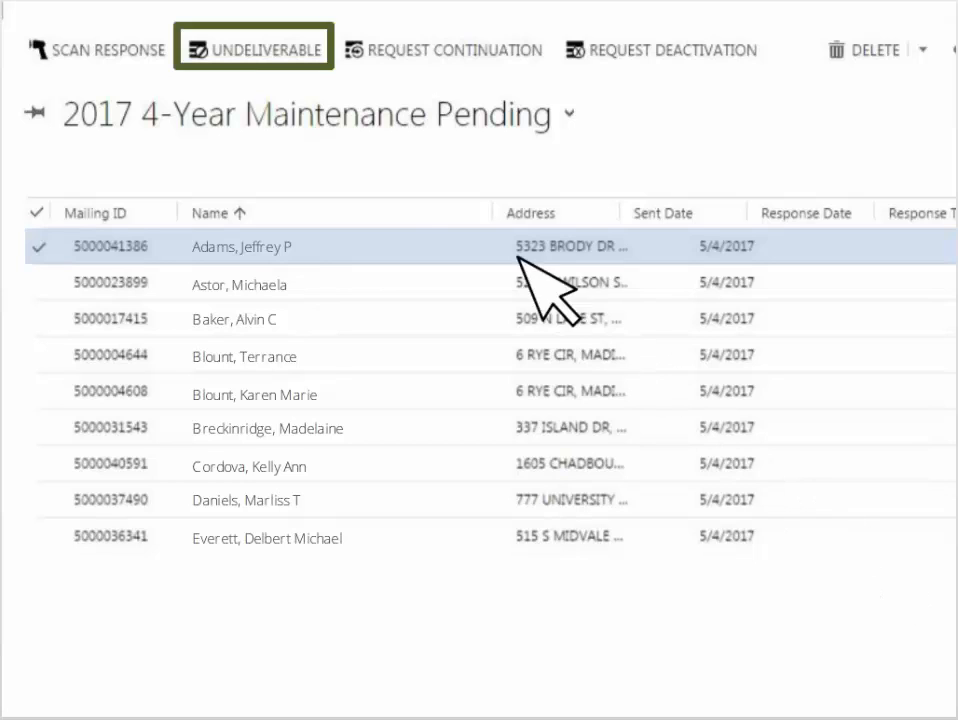
pyautogui.click(262, 50)
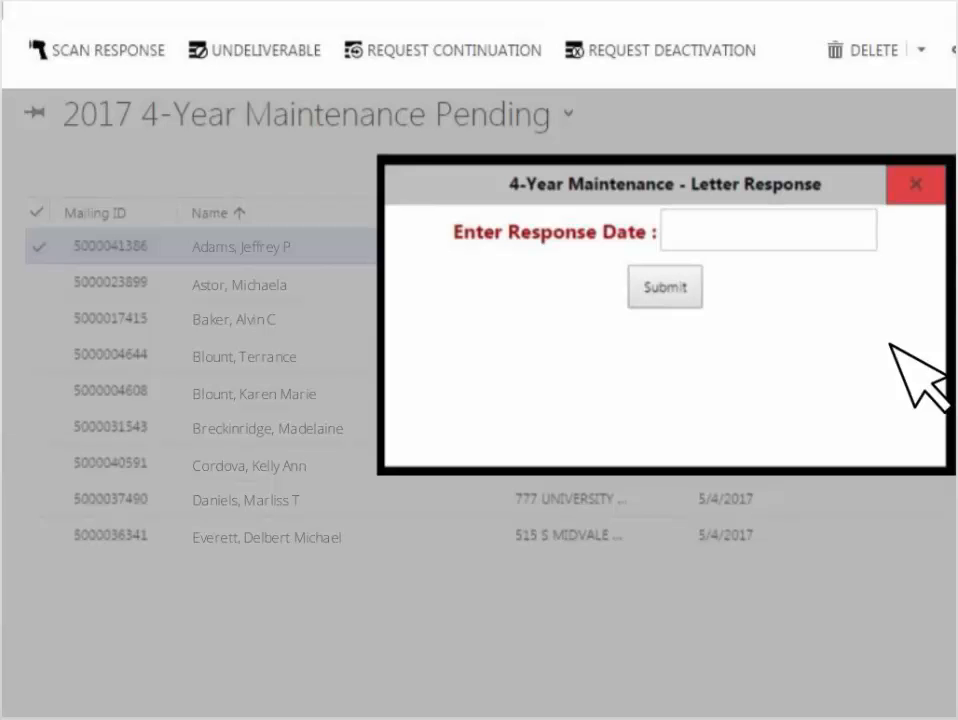
pyautogui.click(791, 230)
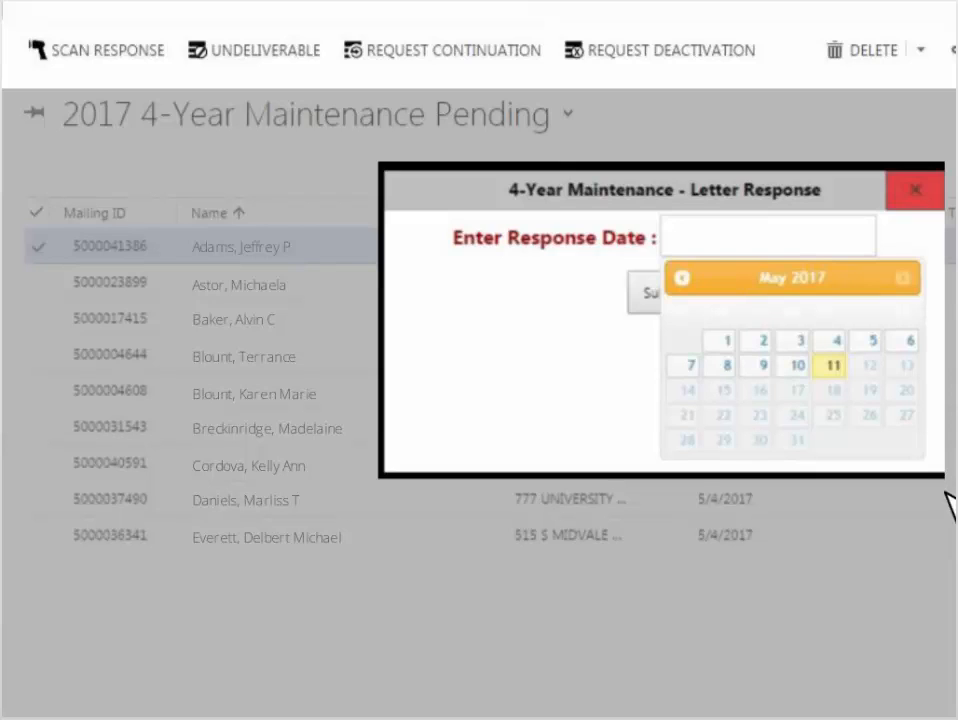
pyautogui.click(832, 366)
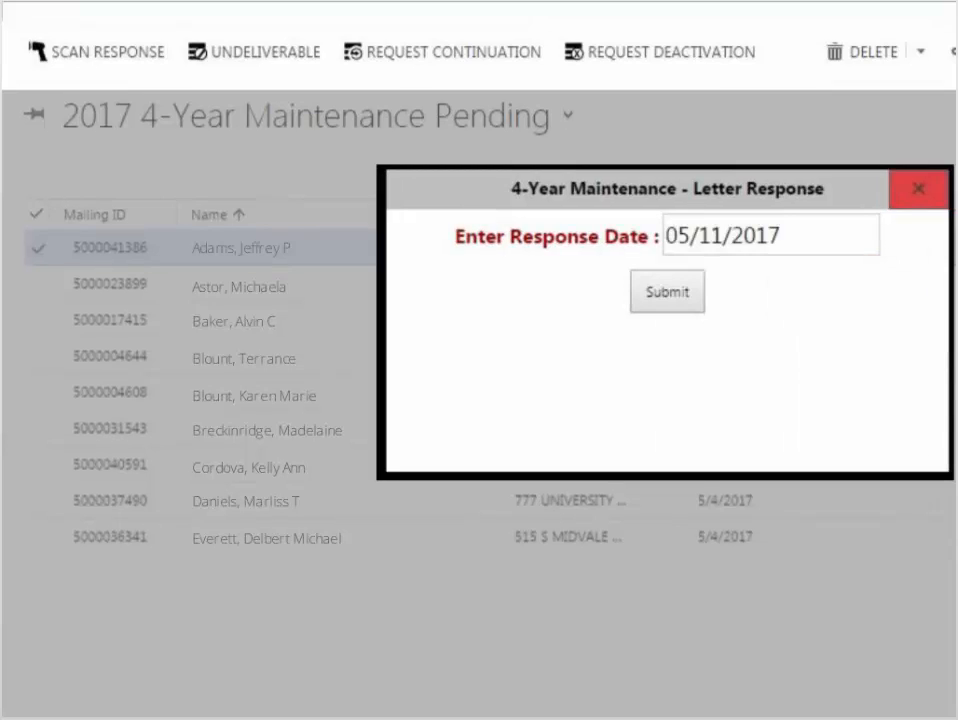
pyautogui.click(670, 295)
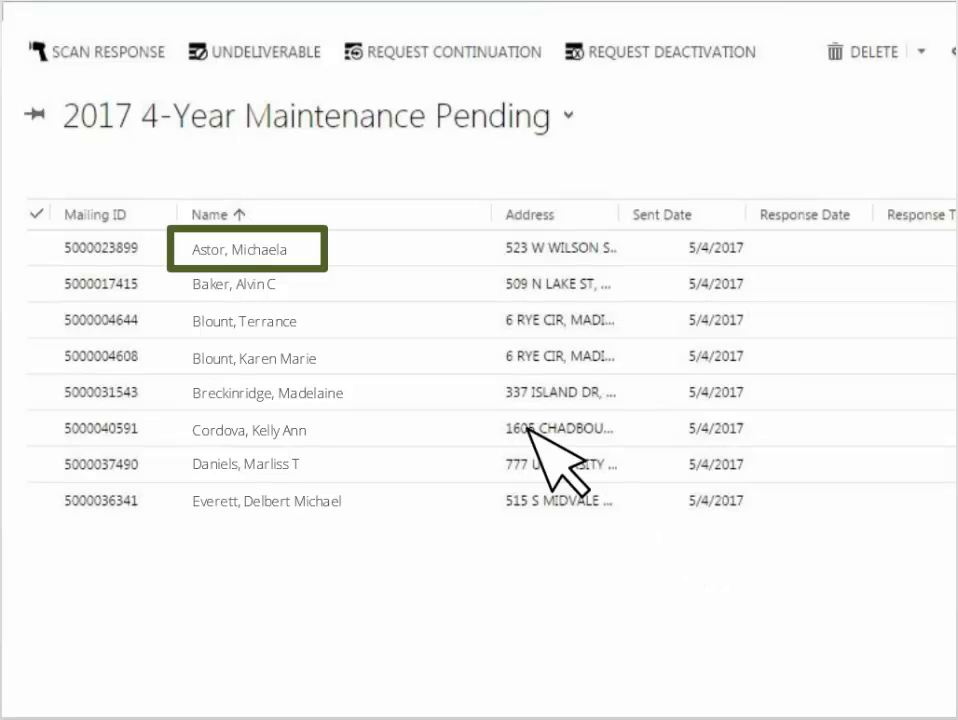
# Open the record of the first remaining pending letter and mark it undeliverable with response date 05/11/2017.
pyautogui.click(302, 251)
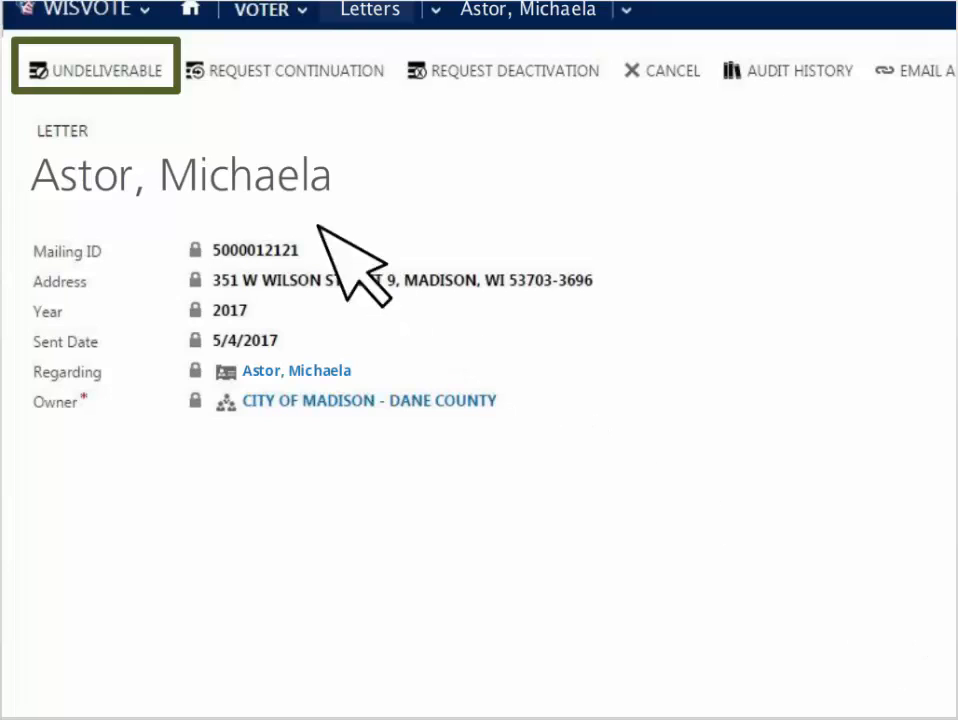
pyautogui.click(117, 80)
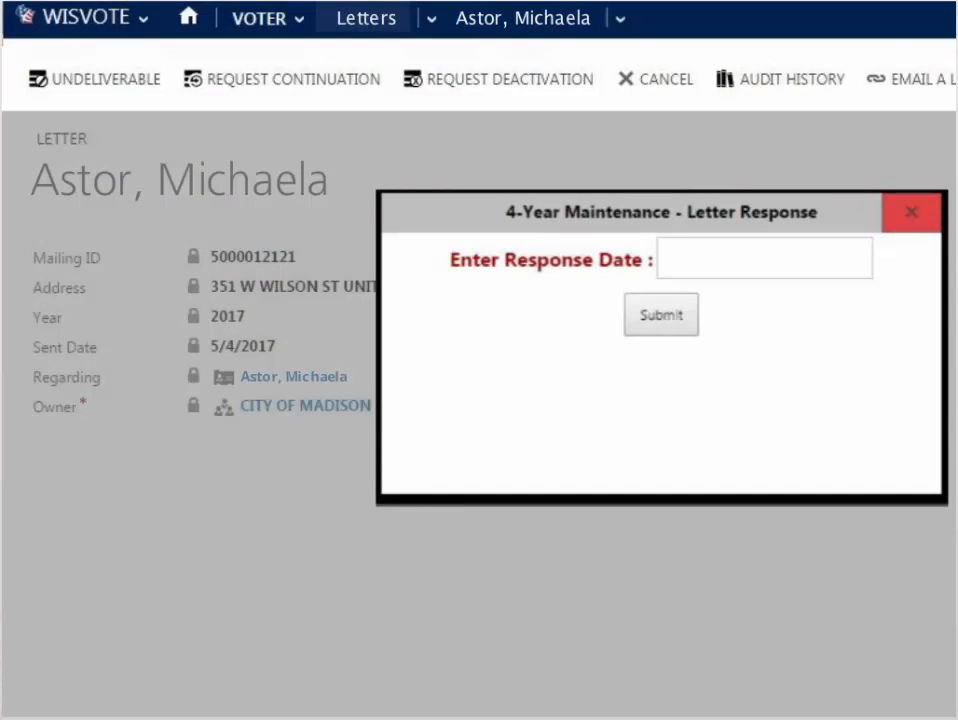
pyautogui.click(783, 262)
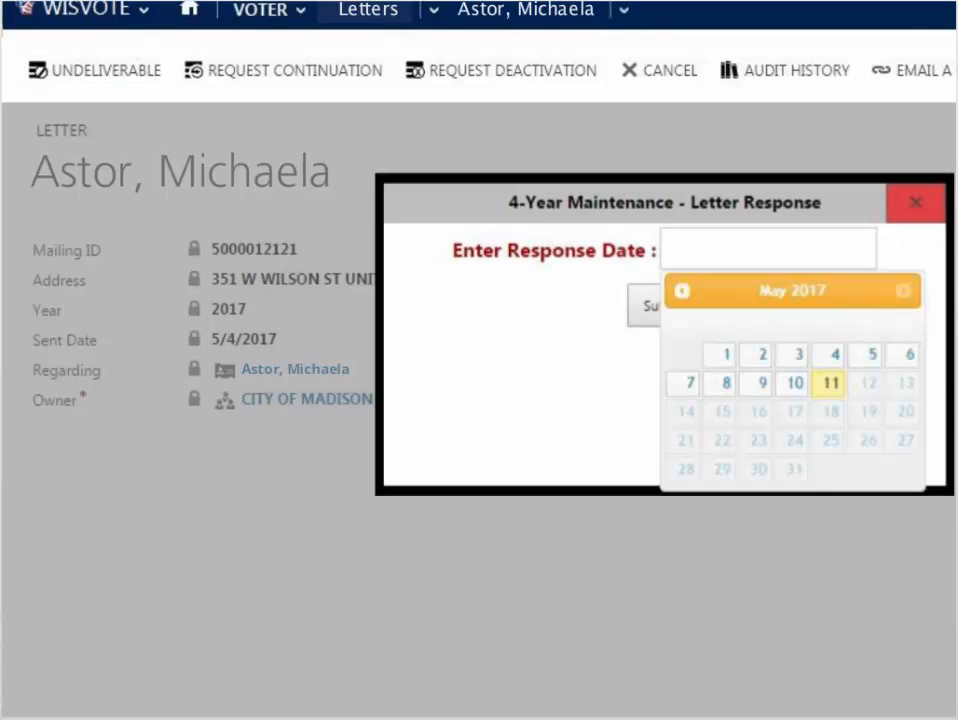
pyautogui.click(831, 383)
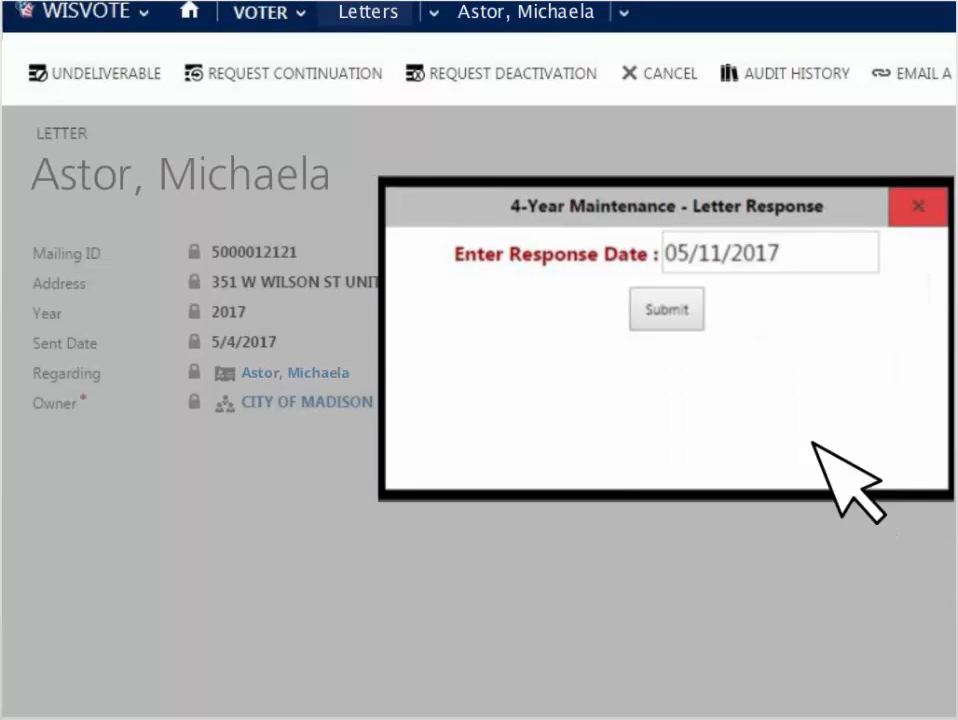
pyautogui.click(675, 316)
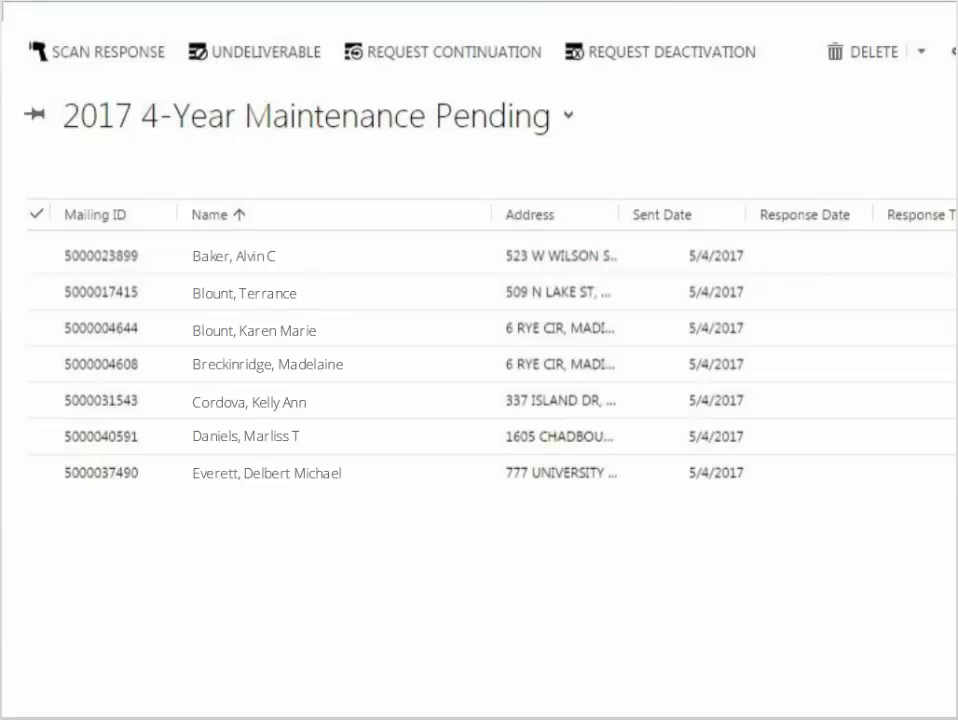
# Record a Request Continuation response dated 05/11/2017 for the first three remaining pending letters together.
pyautogui.click(52, 256)
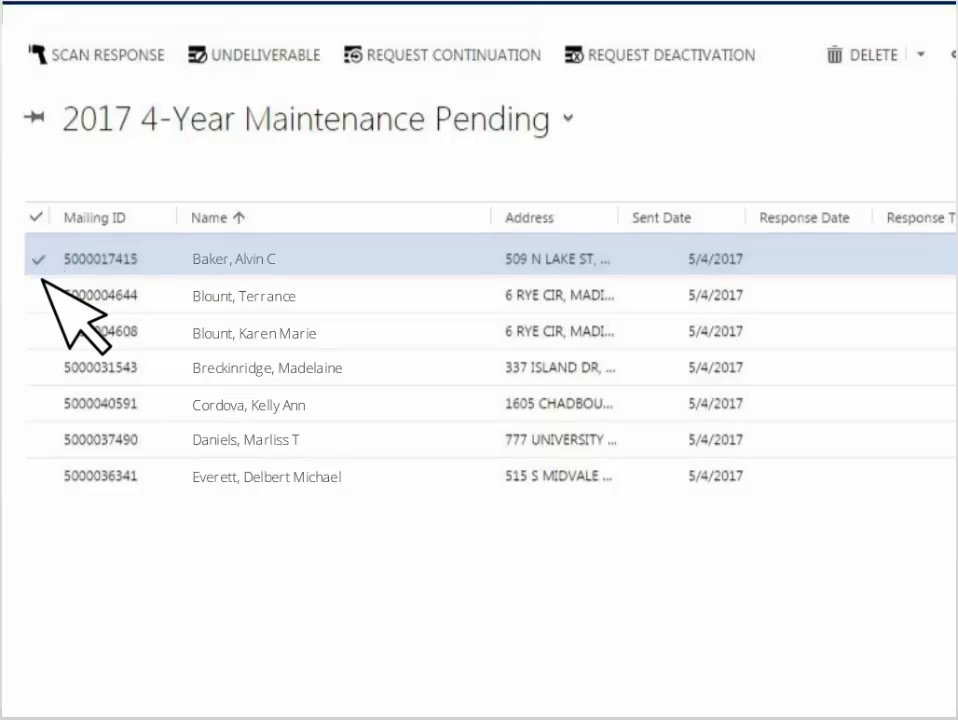
pyautogui.click(40, 294)
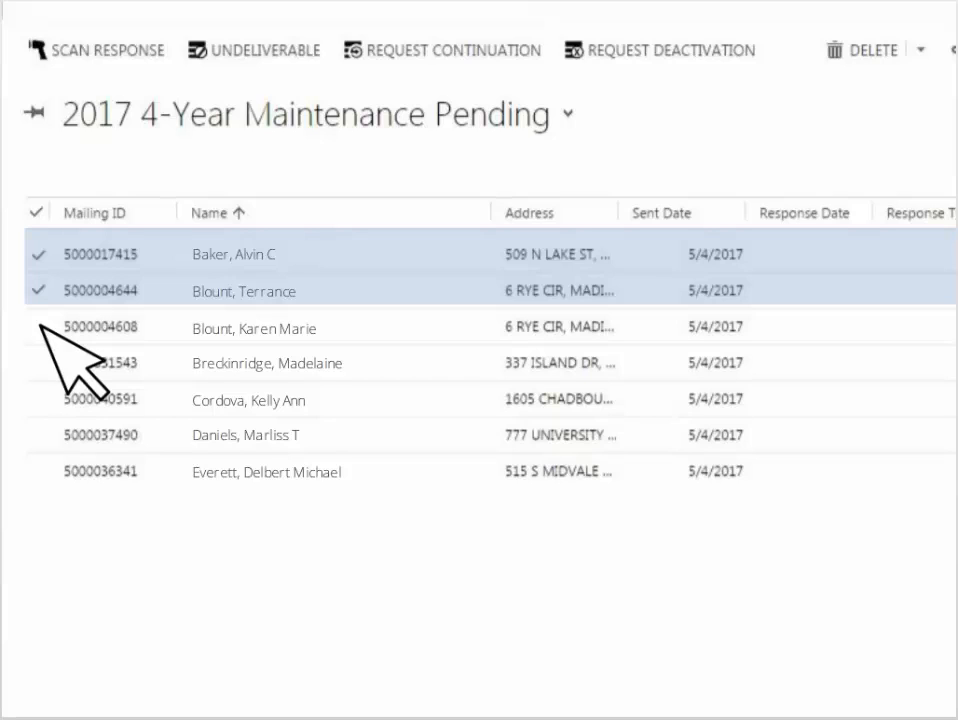
pyautogui.click(40, 327)
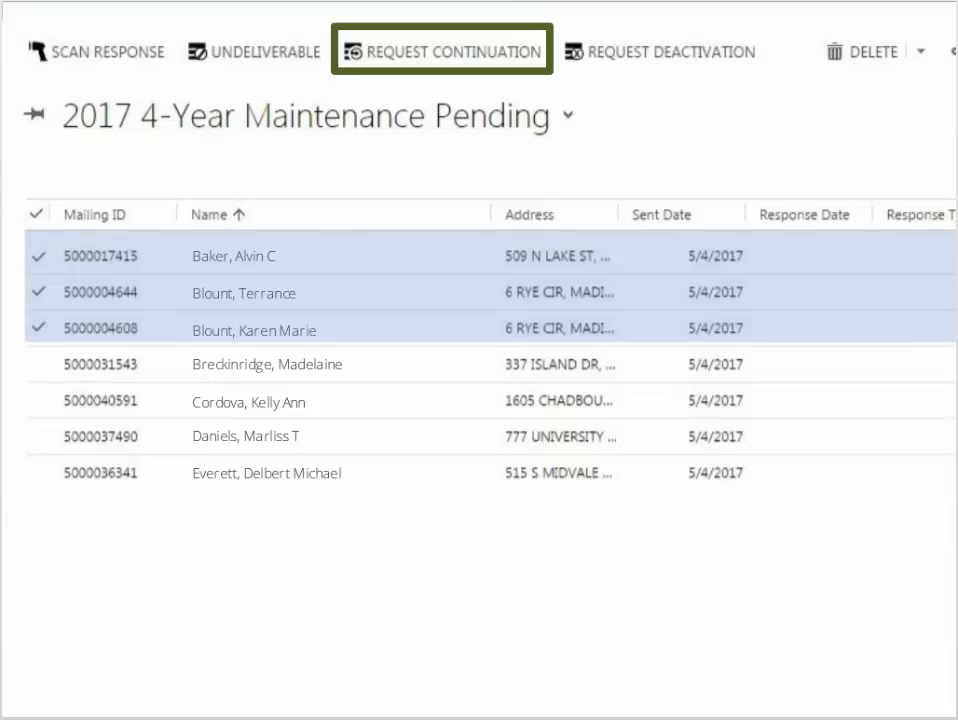
pyautogui.click(460, 58)
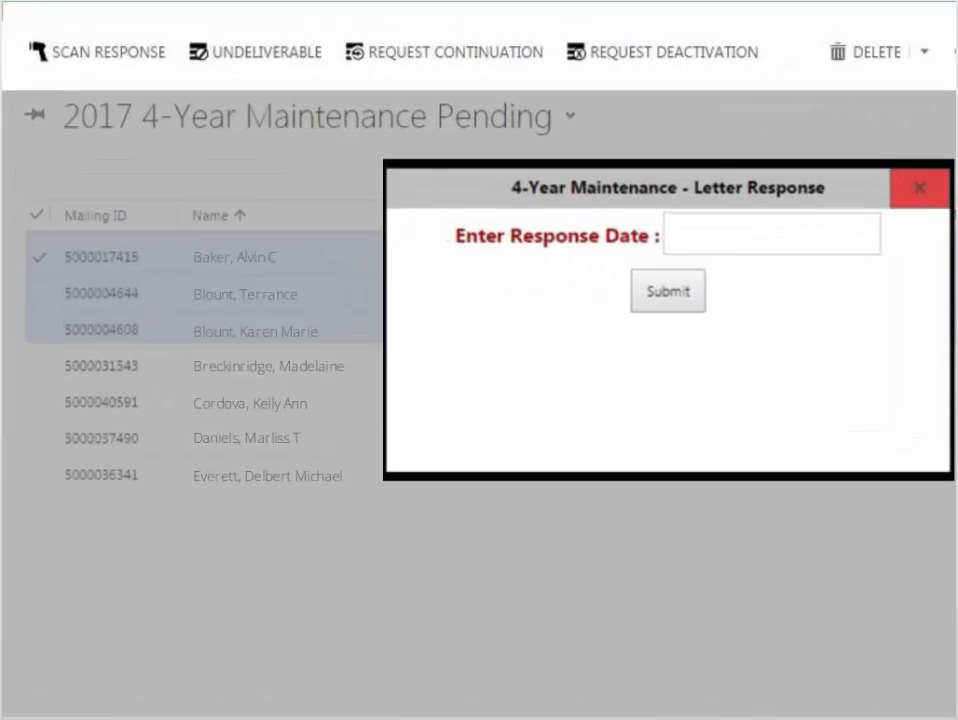
pyautogui.click(766, 242)
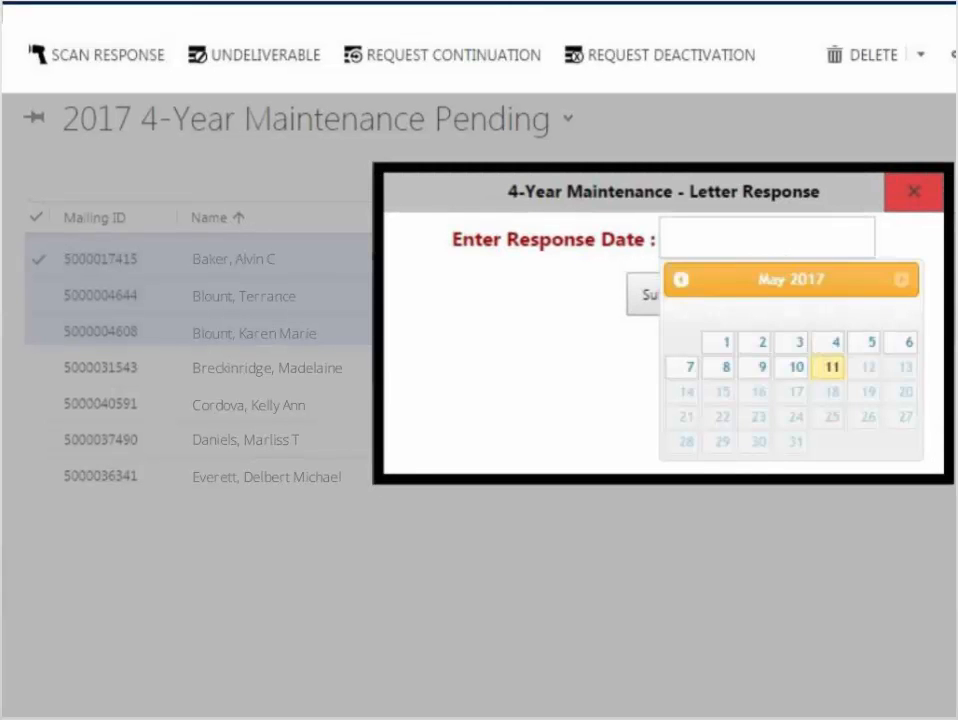
pyautogui.click(832, 369)
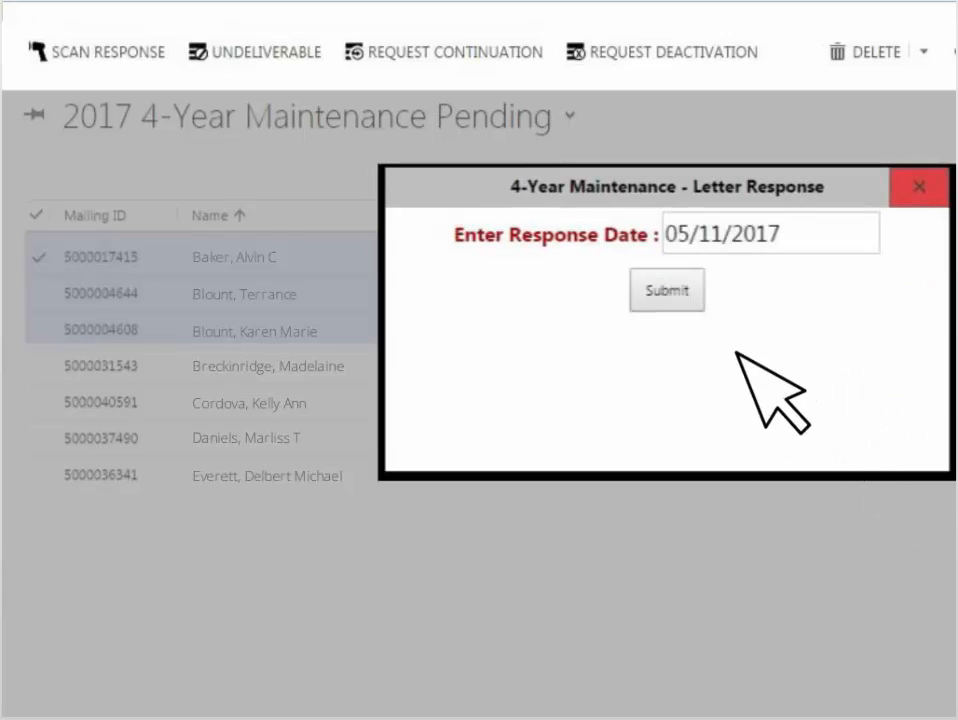
pyautogui.click(679, 298)
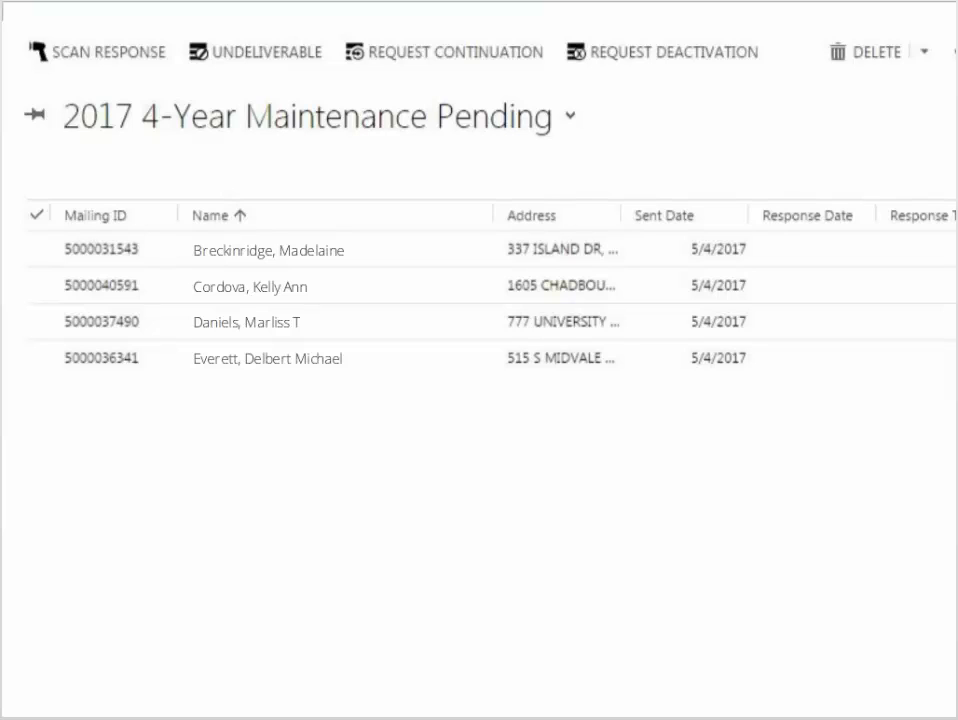
# Record a Request Deactivation for the first remaining pending letter with response date 05/11/2017 and status reason Moved.
pyautogui.click(40, 249)
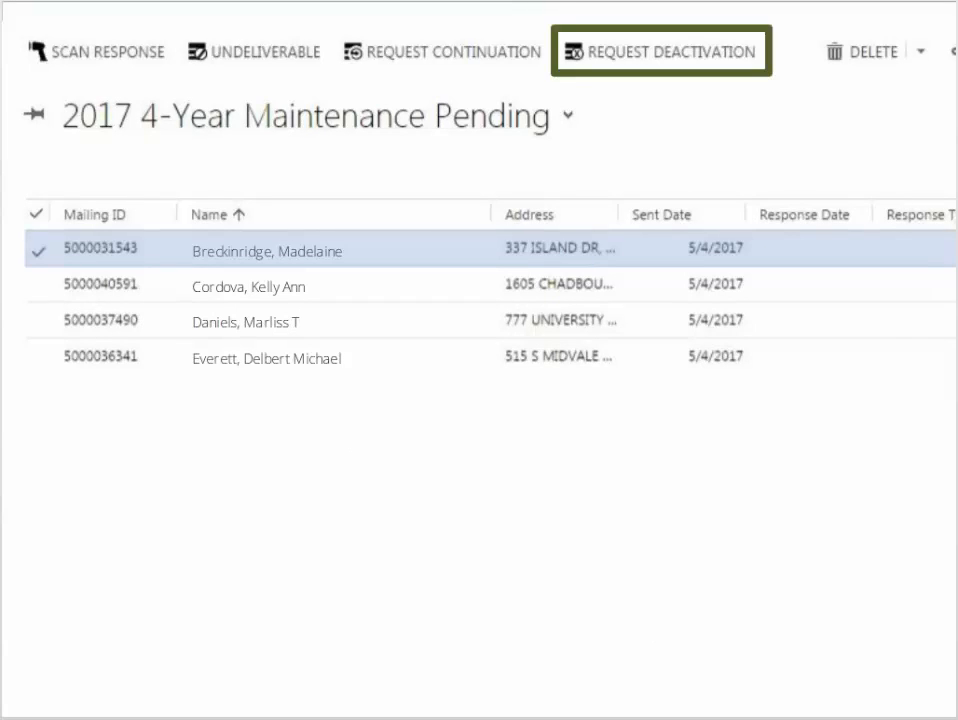
pyautogui.click(676, 55)
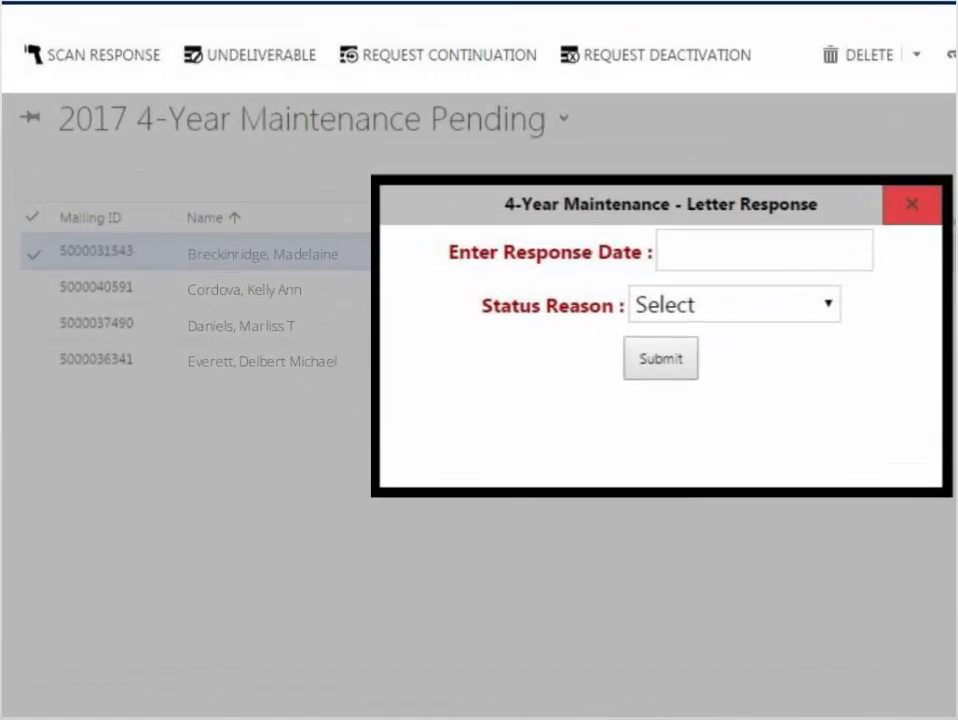
pyautogui.click(785, 262)
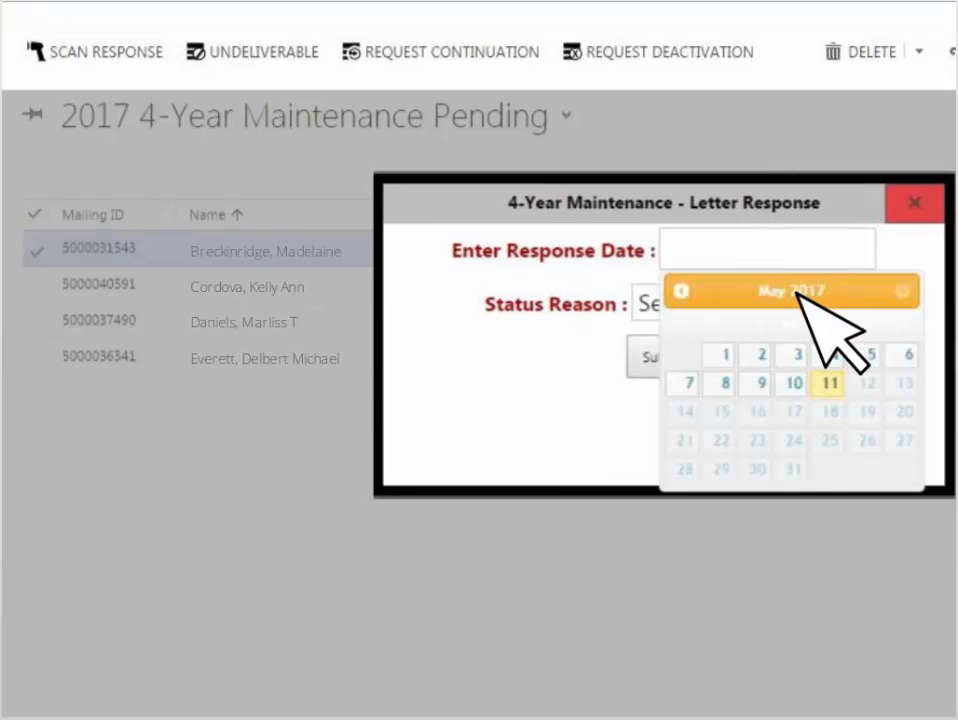
pyautogui.click(826, 381)
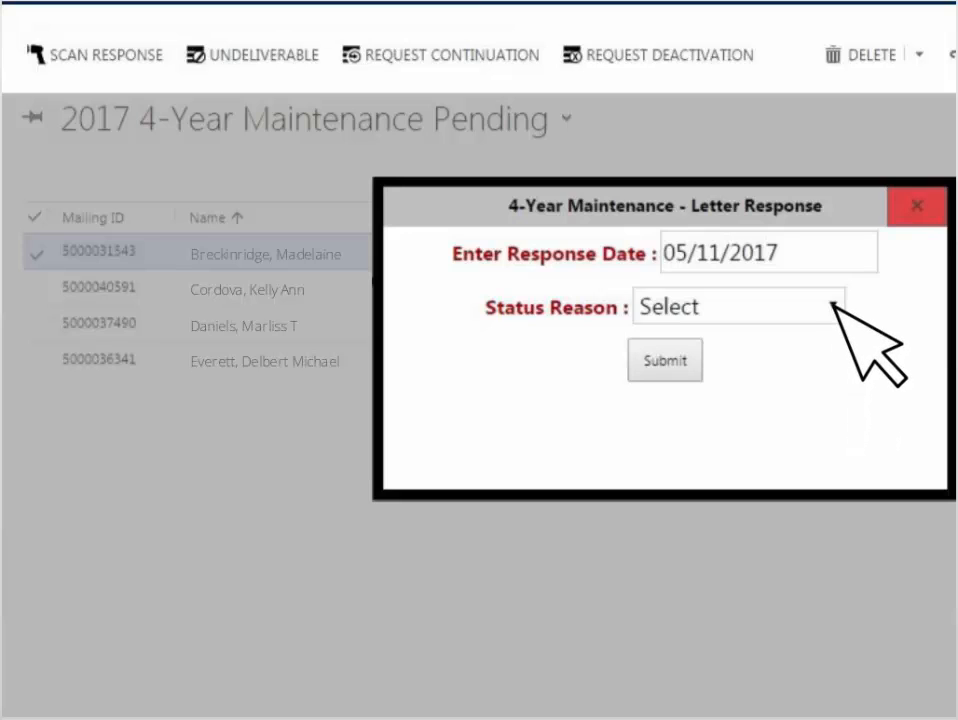
pyautogui.click(835, 302)
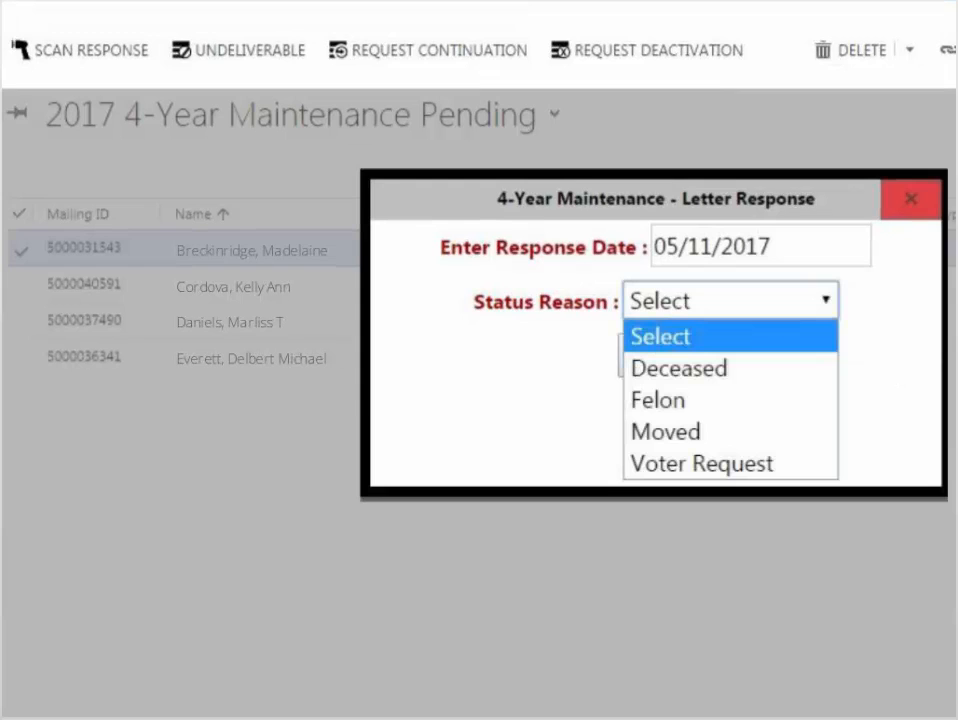
pyautogui.click(688, 436)
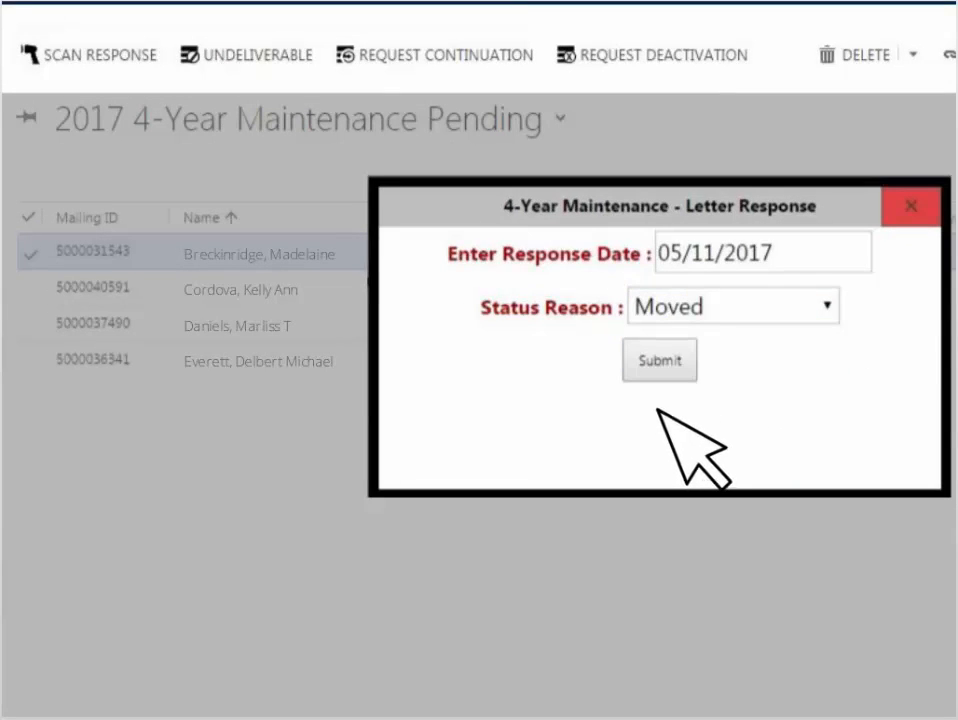
pyautogui.click(684, 358)
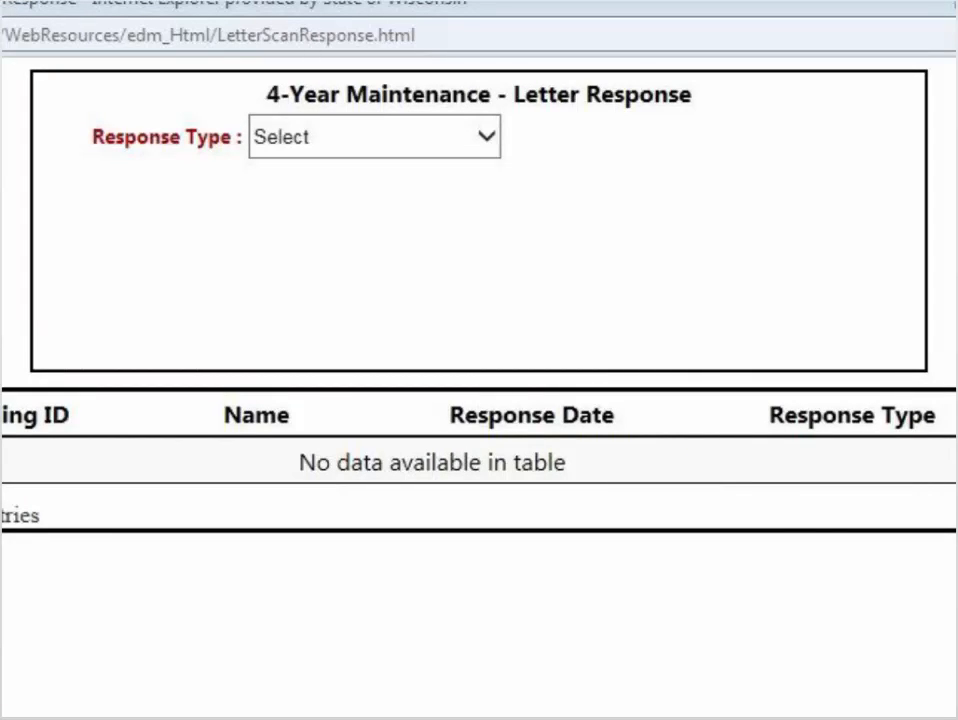
# Record a Request Continuation response dated 05/18/2017 in the letter scan form, entering the letter's mailing ID.
pyautogui.click(489, 134)
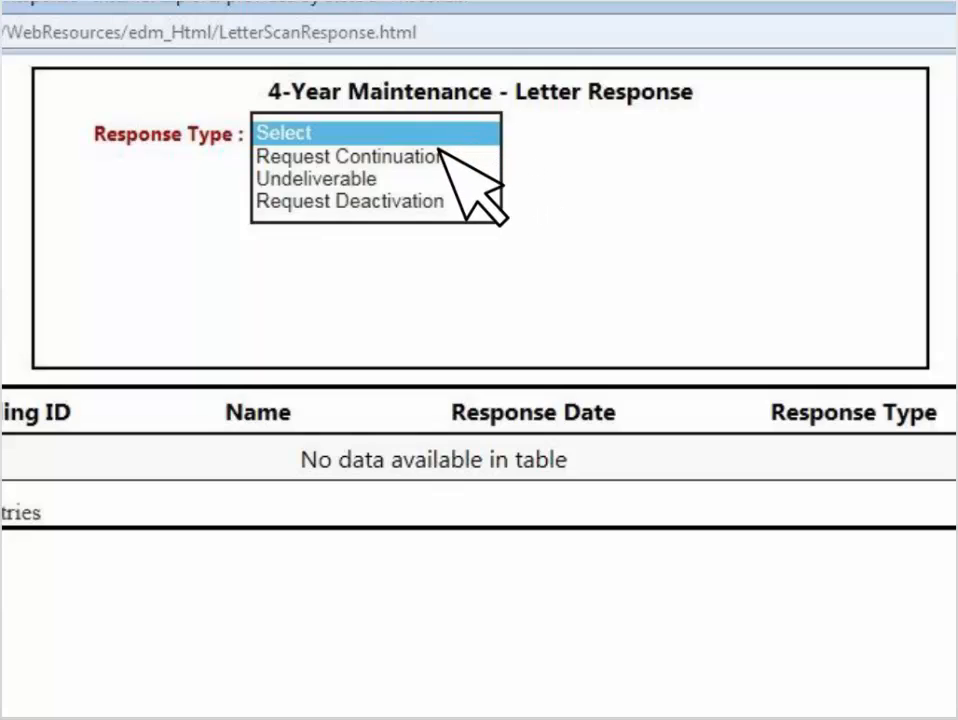
pyautogui.click(414, 157)
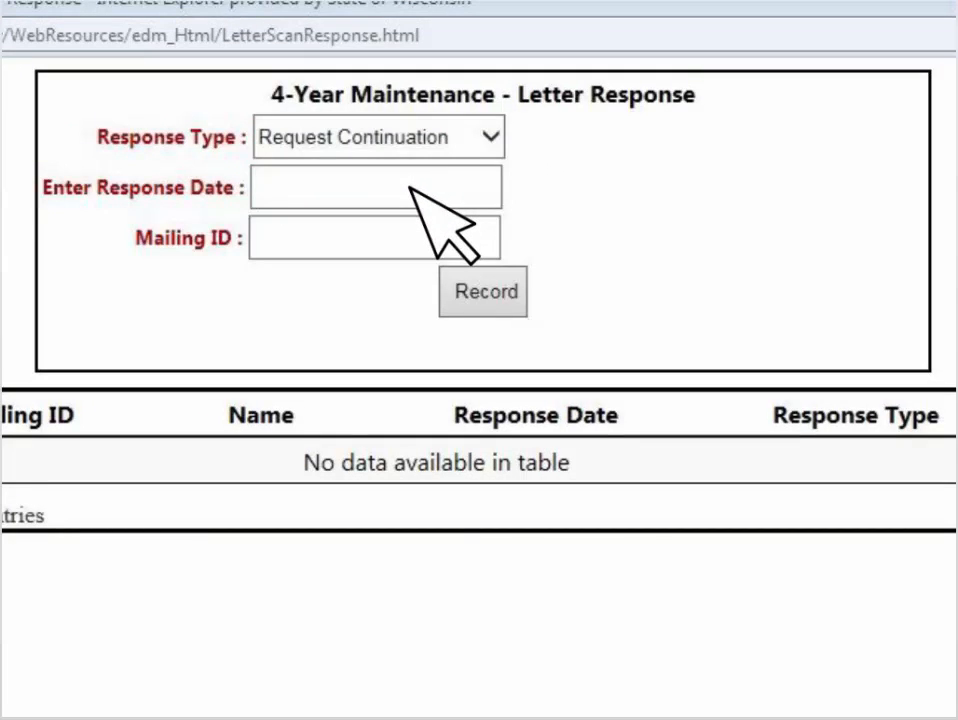
pyautogui.click(411, 187)
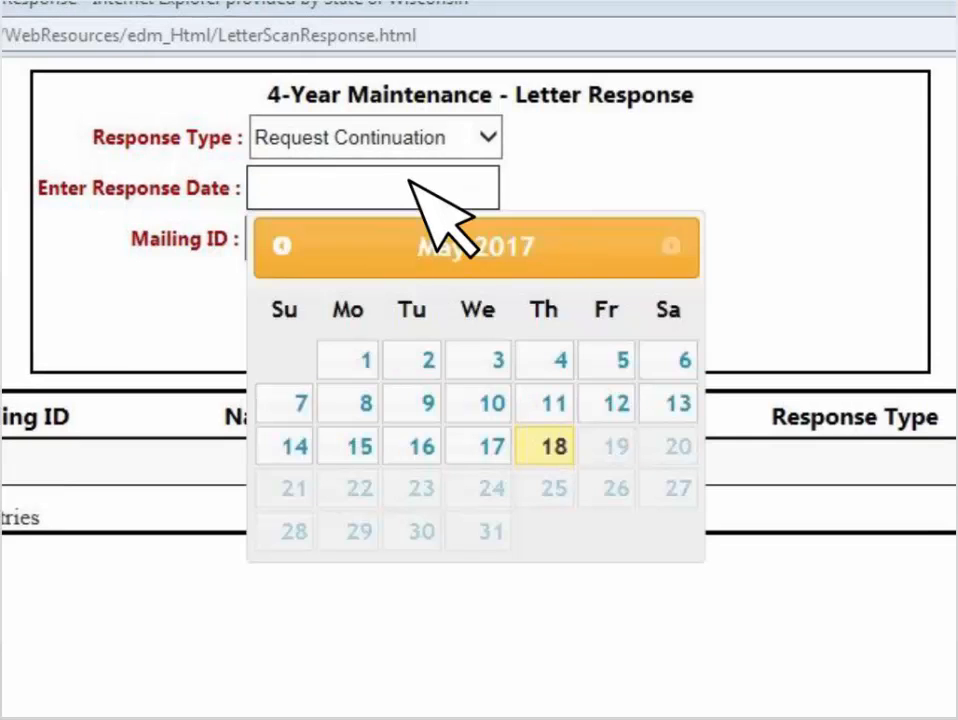
pyautogui.click(554, 440)
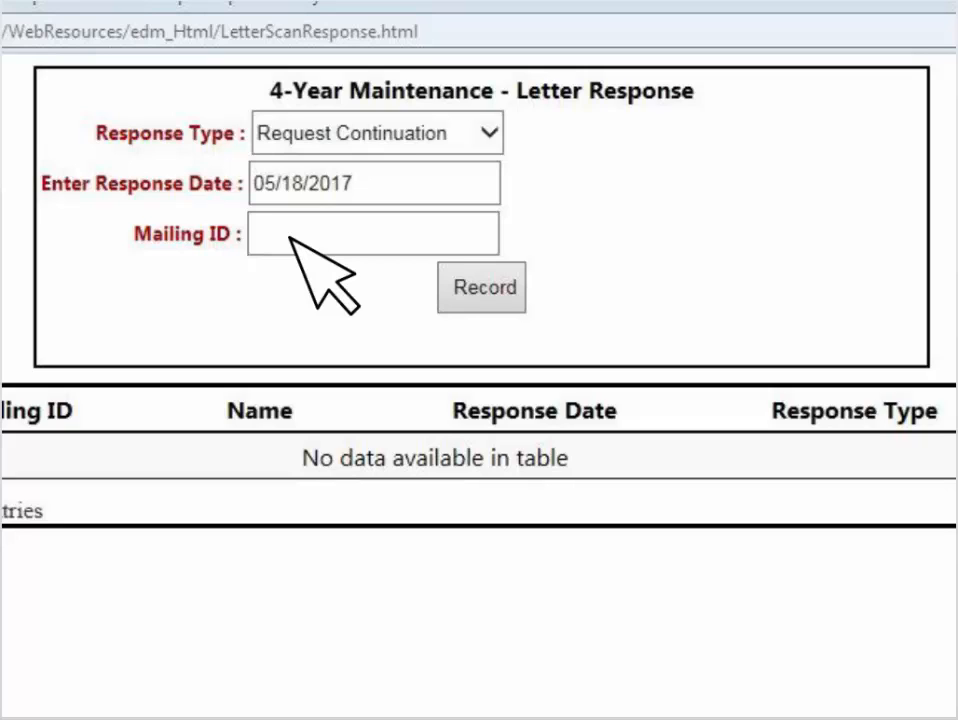
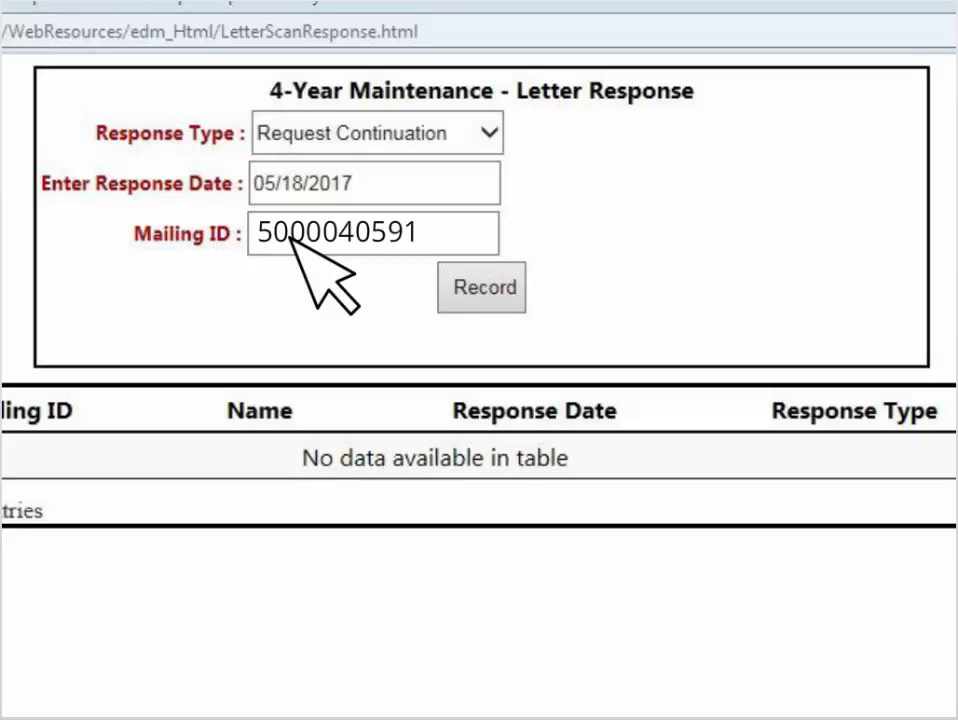
pyautogui.click(484, 288)
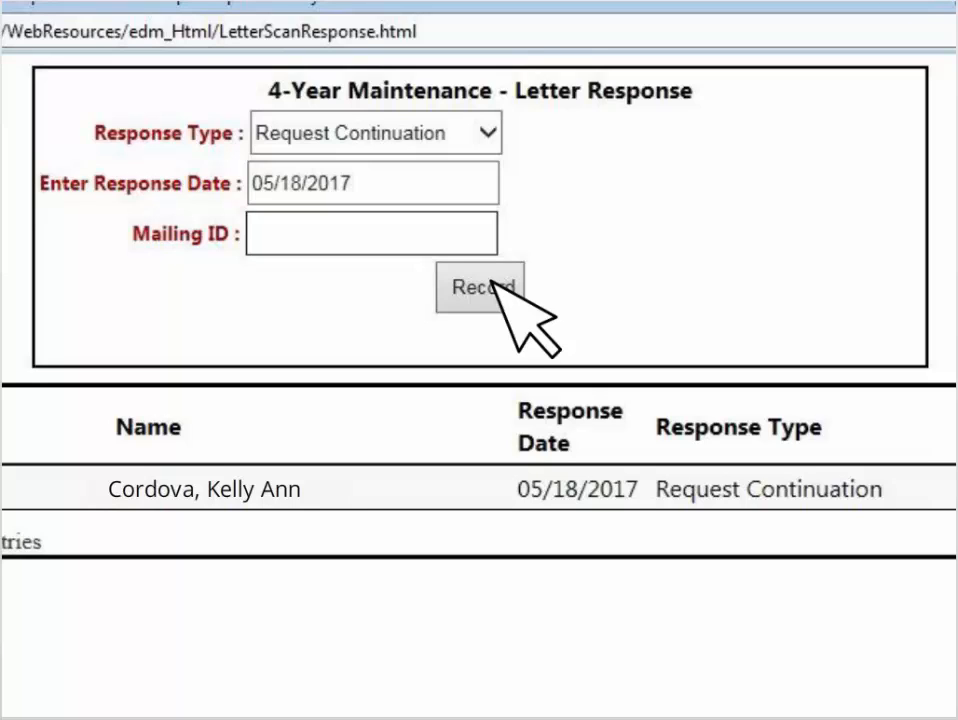
# Change the response type to Undeliverable and record the response for another letter by entering its mailing ID.
pyautogui.click(490, 135)
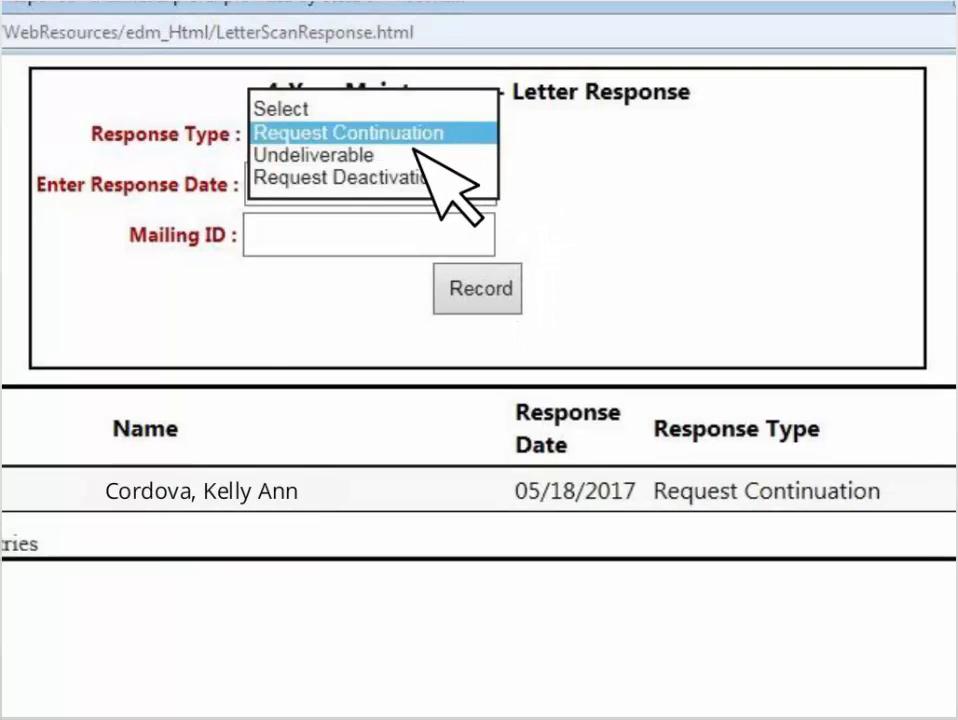
pyautogui.click(372, 157)
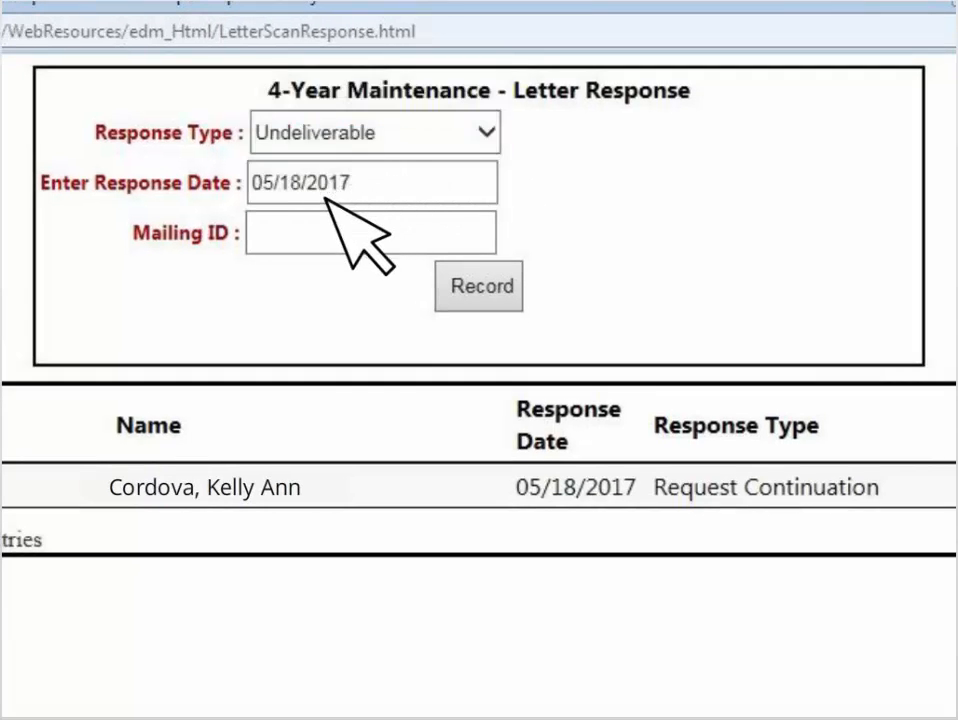
pyautogui.click(280, 240)
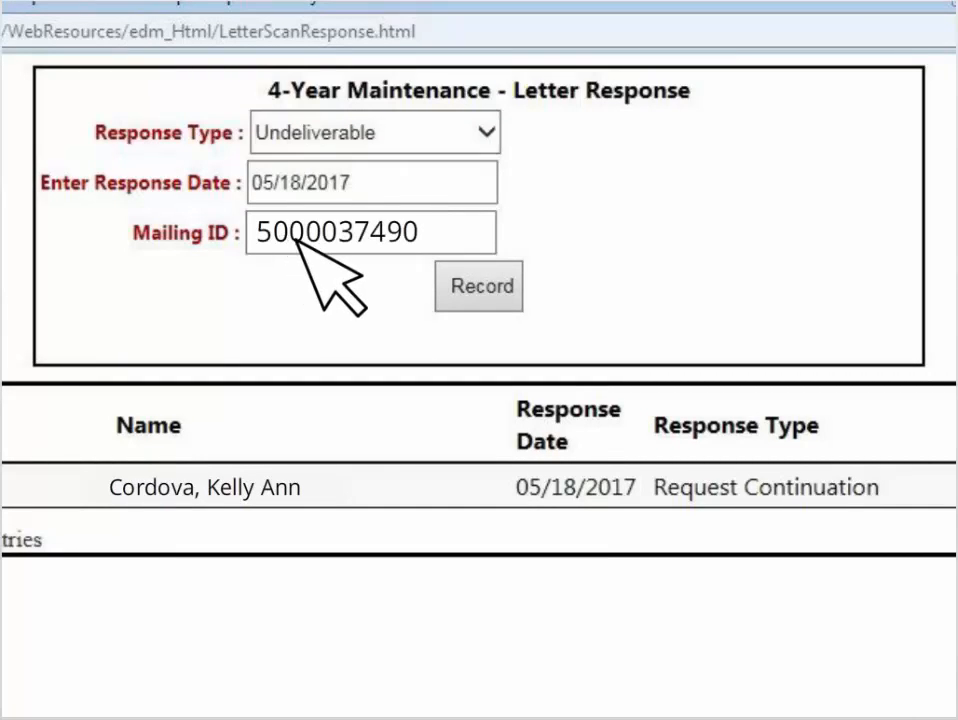
pyautogui.click(482, 286)
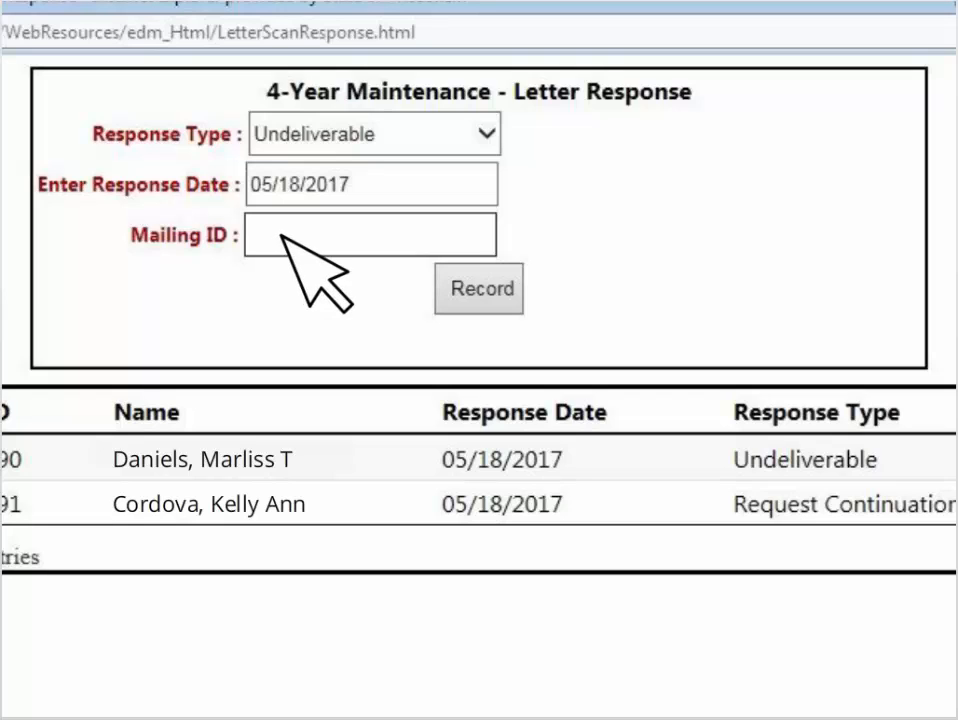
# Record a Request Deactivation with status reason Voter Request for another letter by entering its mailing ID, and close the scan response form.
pyautogui.click(490, 133)
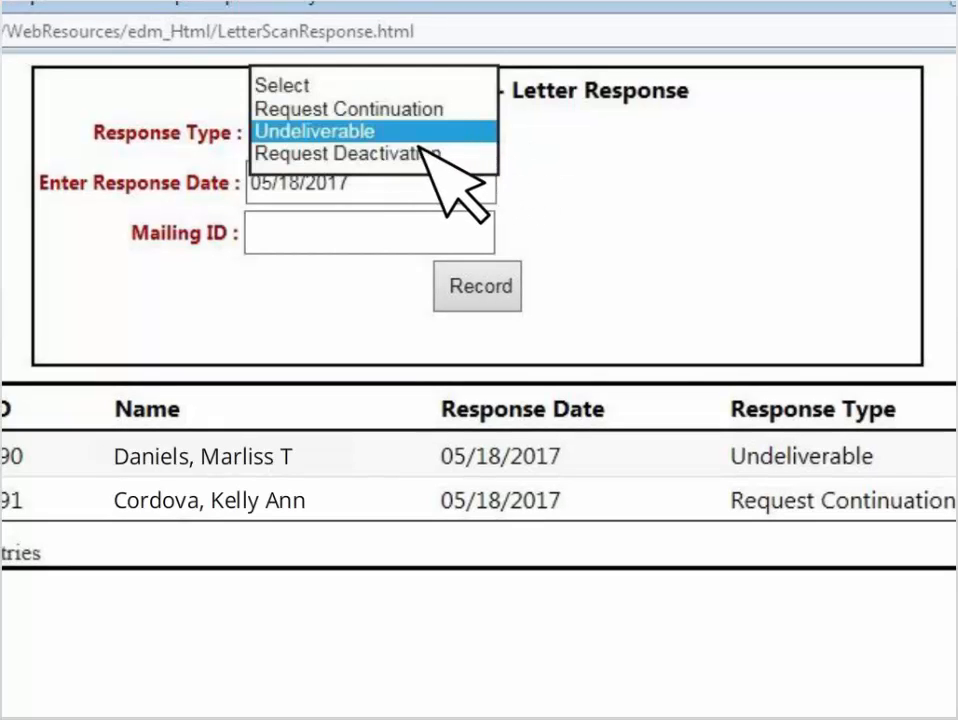
pyautogui.click(343, 154)
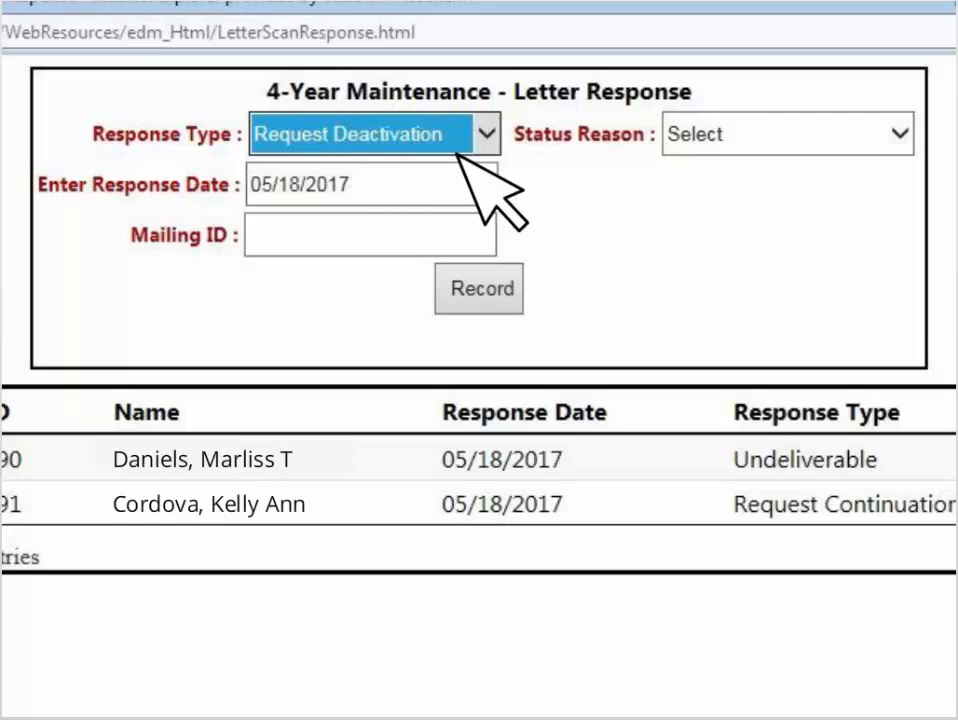
pyautogui.click(903, 134)
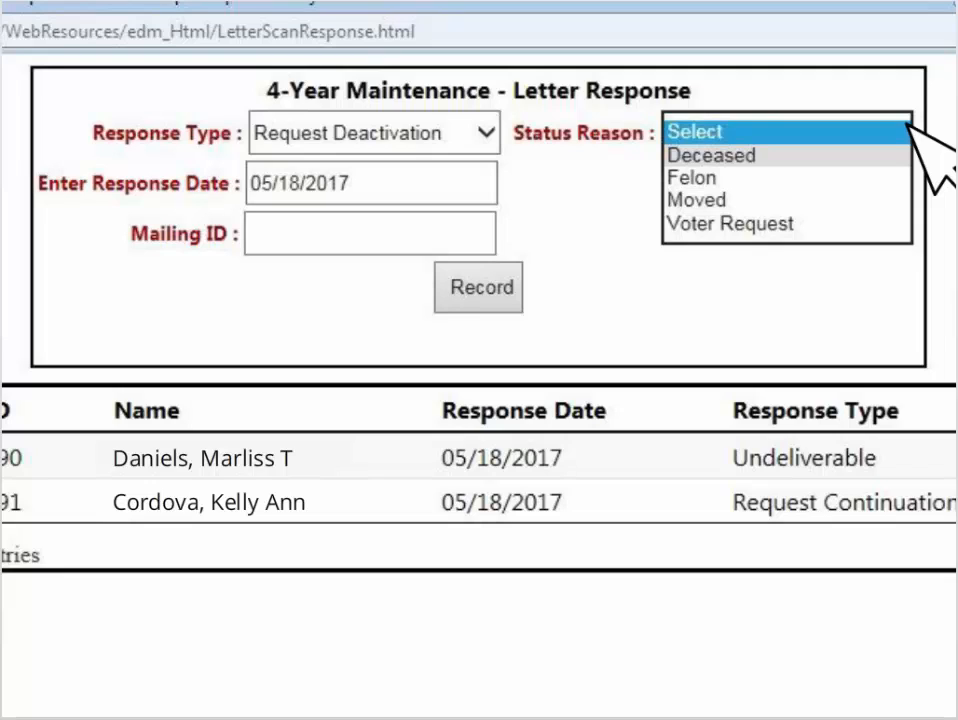
pyautogui.click(776, 224)
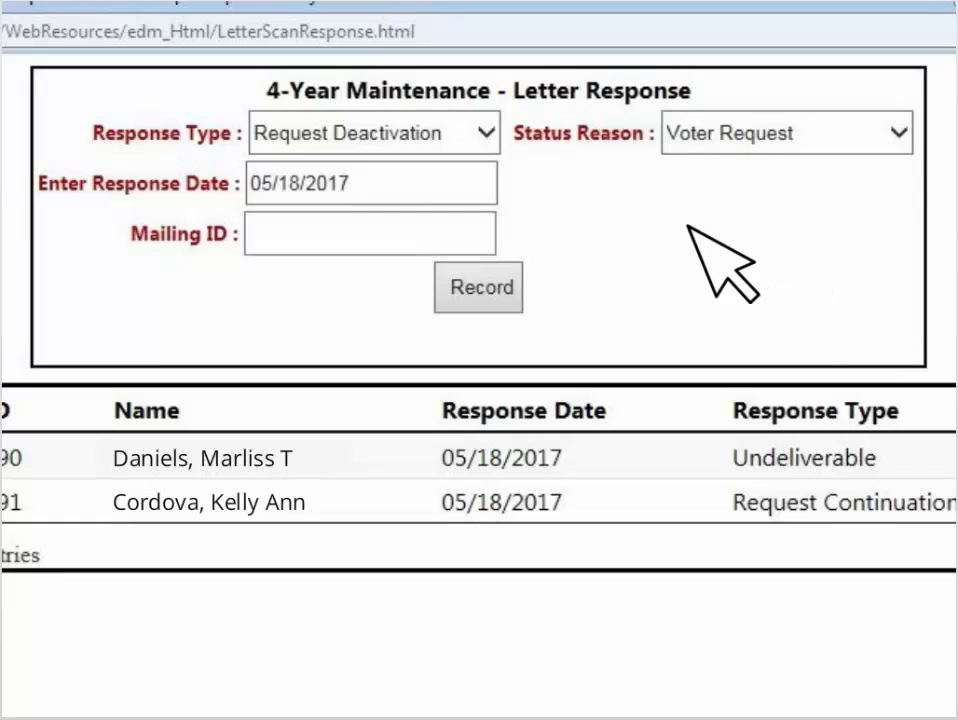
pyautogui.click(274, 246)
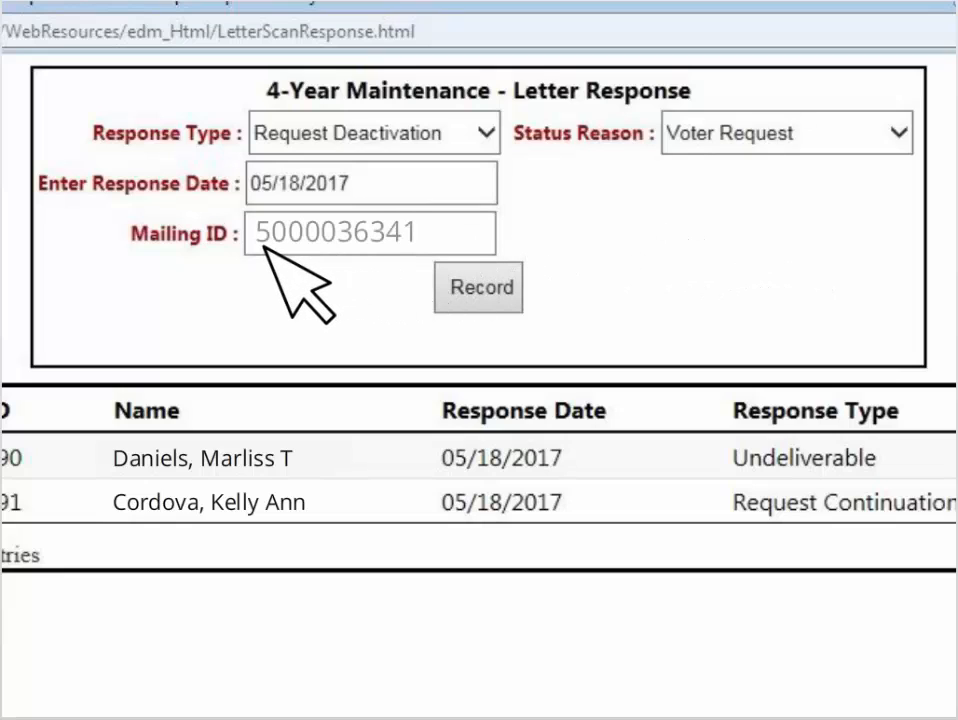
pyautogui.click(496, 298)
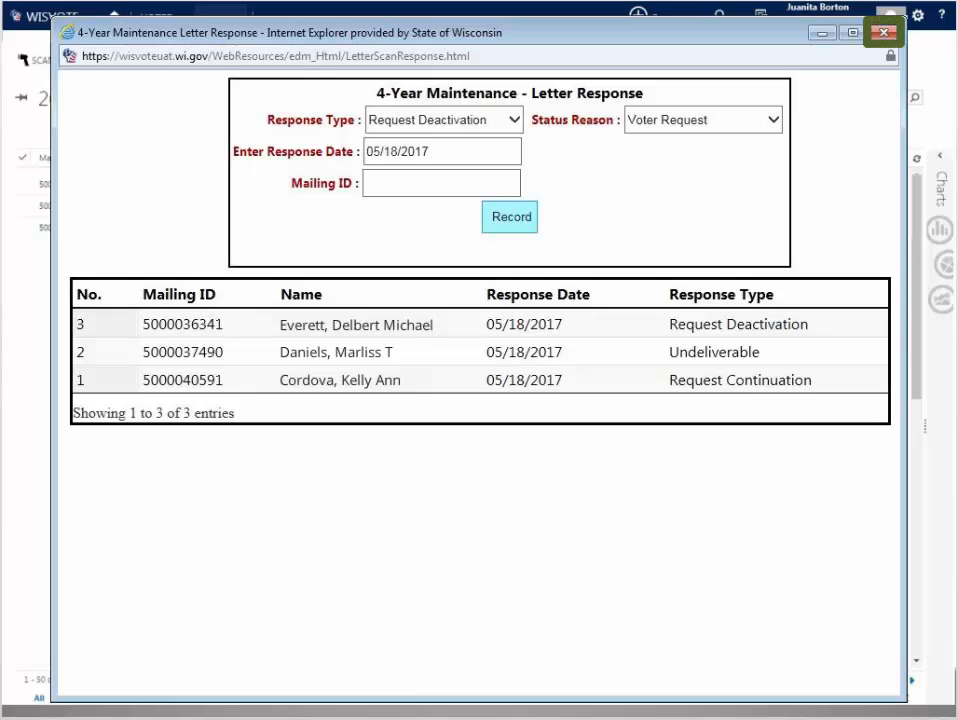
pyautogui.click(884, 33)
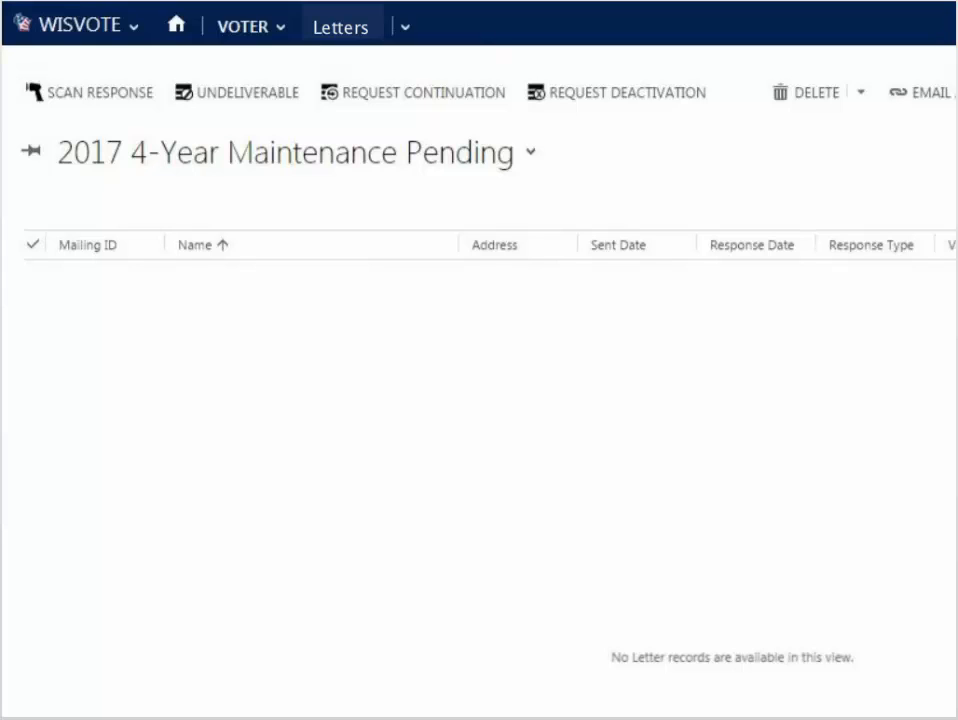
# Change the first letter in the 2017 4-Year Maintenance Continuation view to Undeliverable with response date 05/18/2017.
pyautogui.click(533, 153)
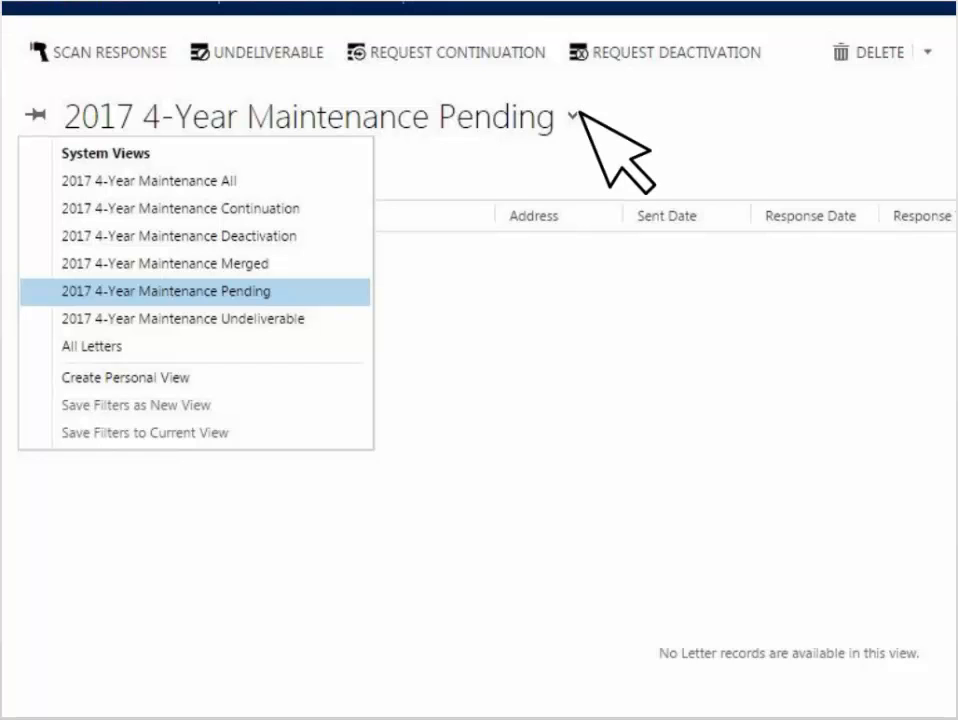
pyautogui.click(291, 208)
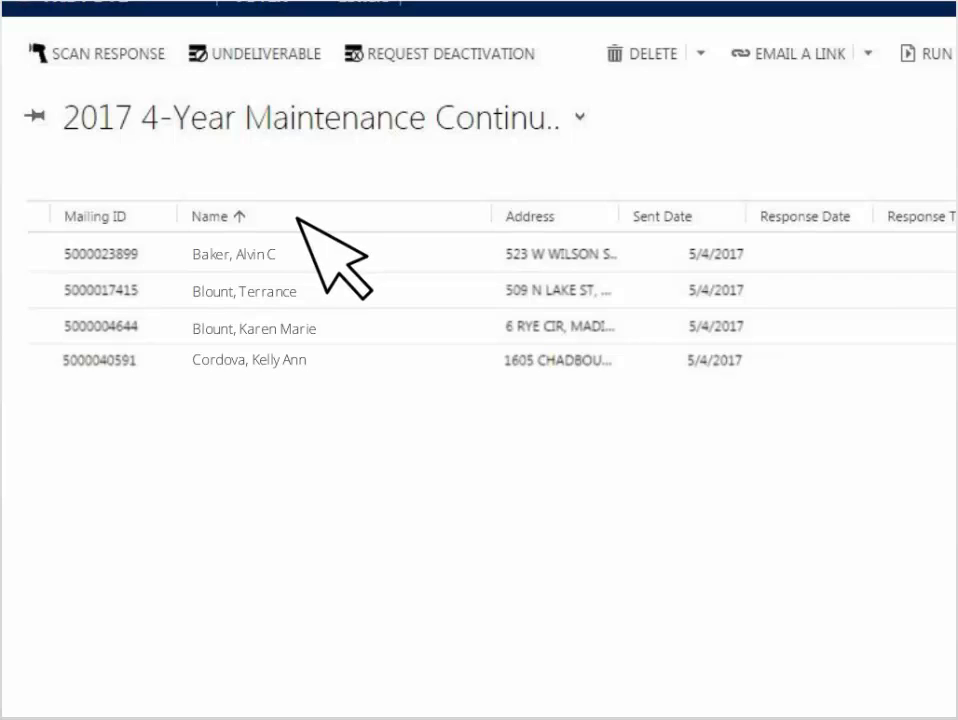
pyautogui.click(238, 256)
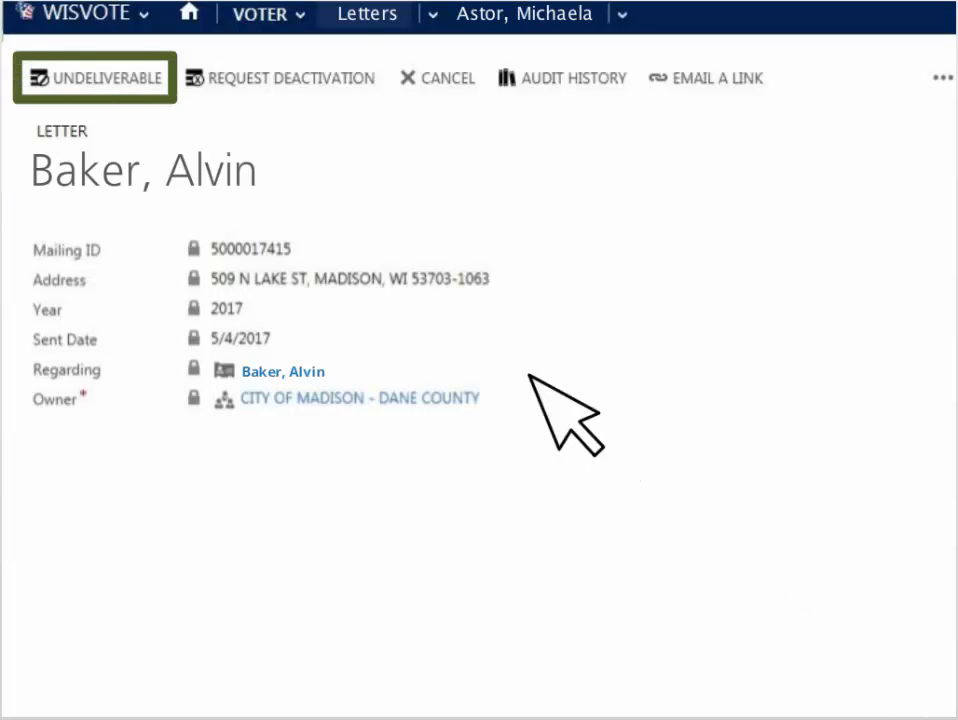
pyautogui.click(136, 85)
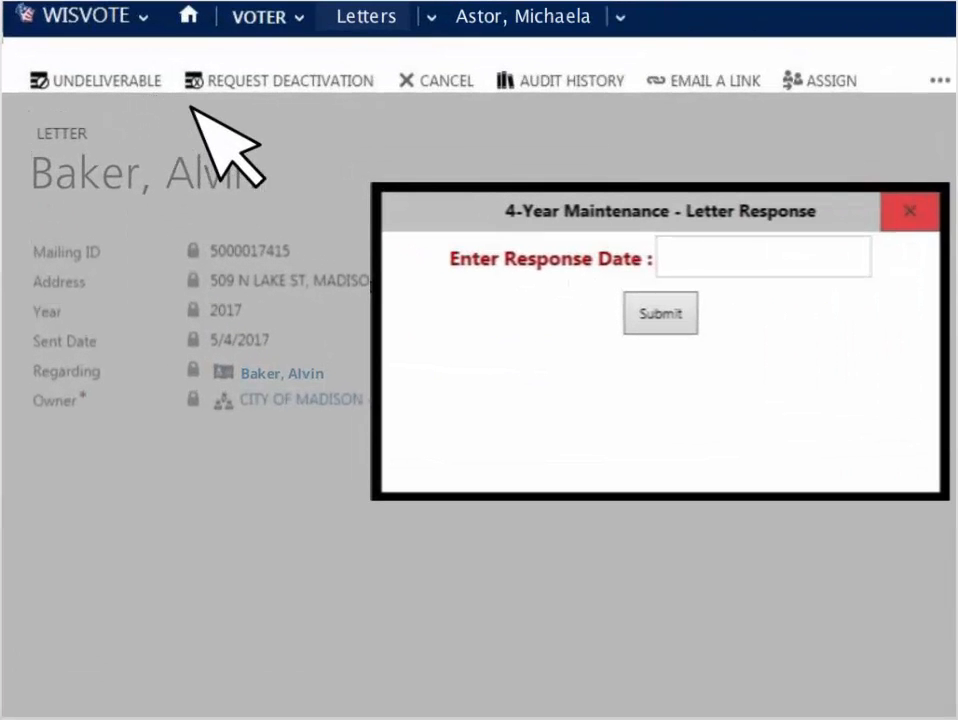
pyautogui.click(744, 263)
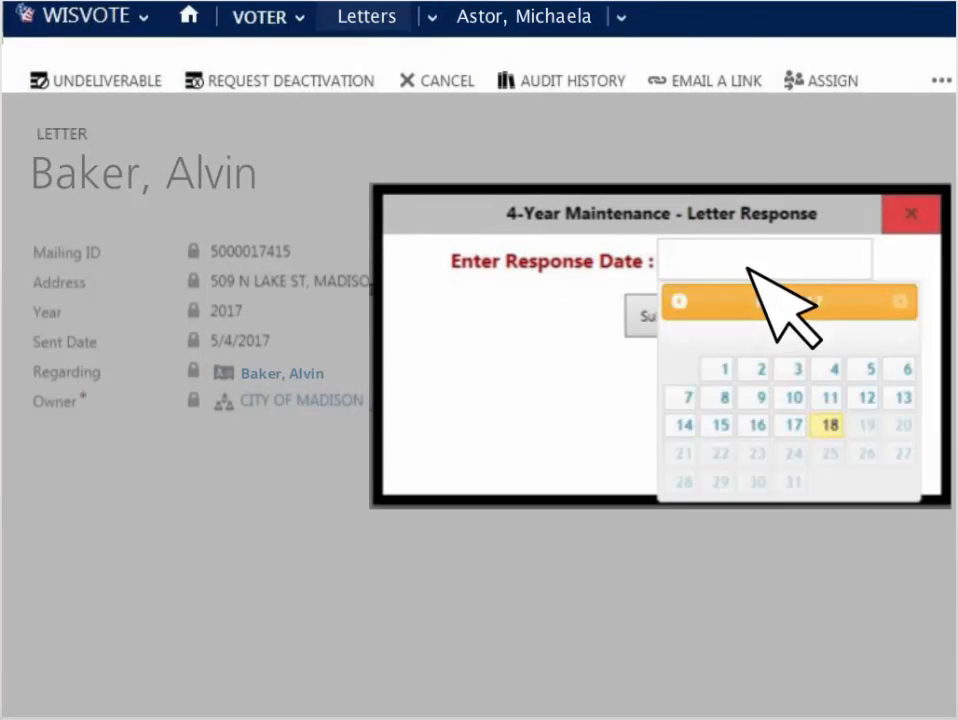
pyautogui.click(829, 424)
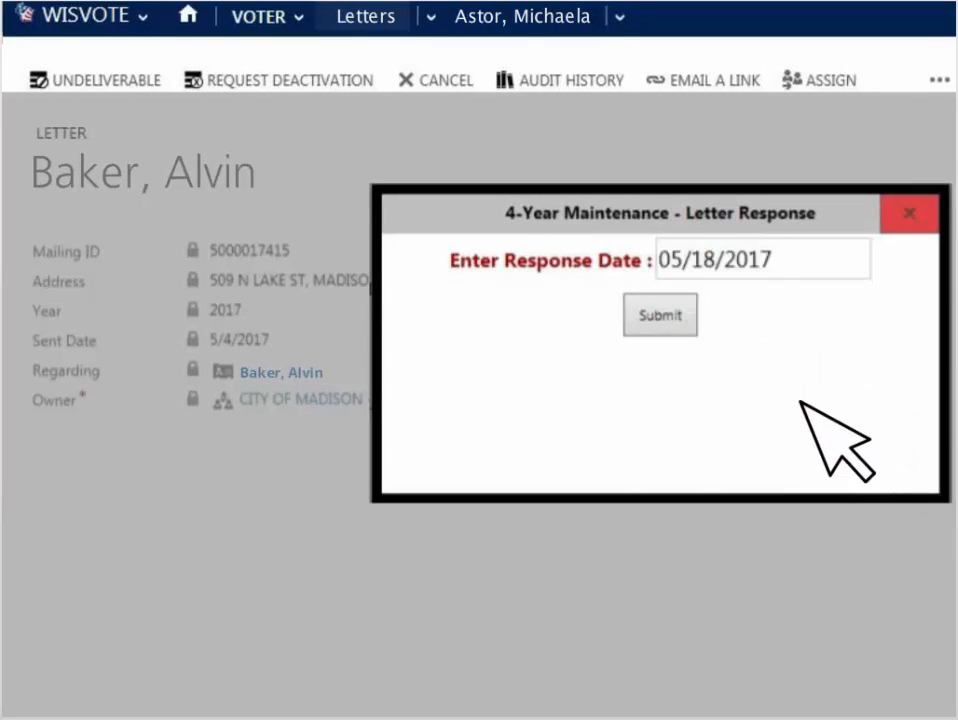
pyautogui.click(662, 316)
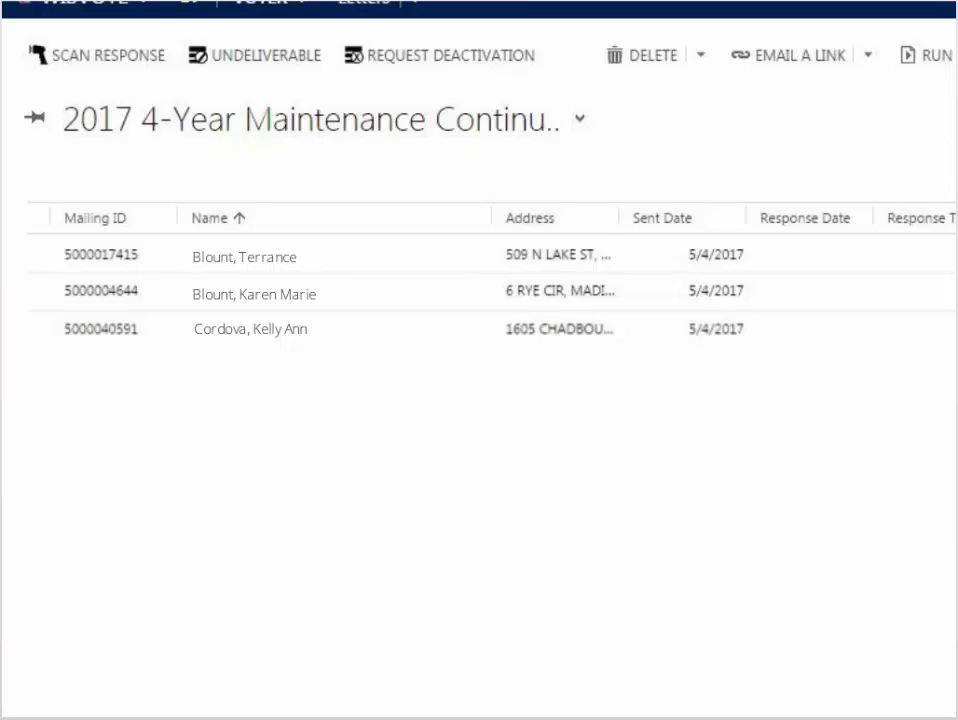
# Check the corrected letter in the 2017 4-Year Maintenance Undeliverable view.
pyautogui.click(578, 118)
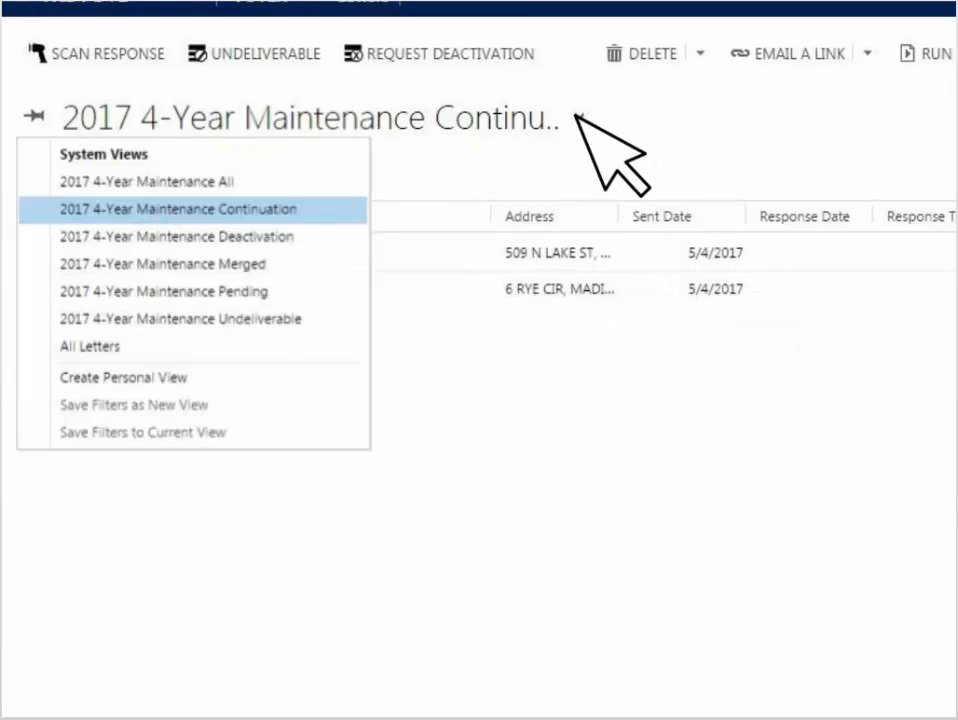
pyautogui.click(290, 319)
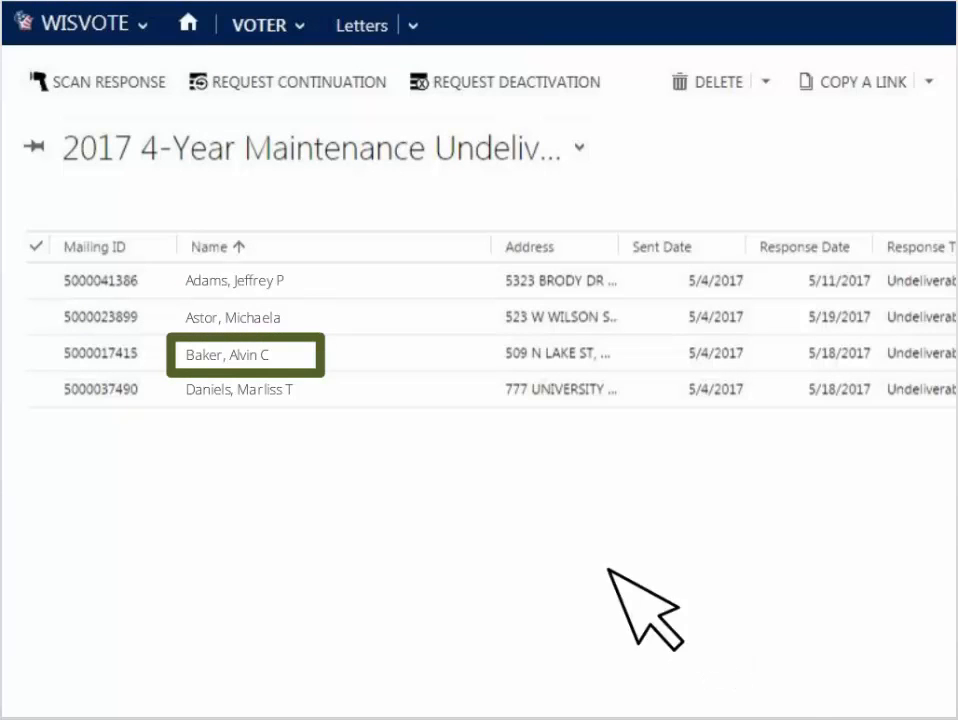
pyautogui.click(258, 354)
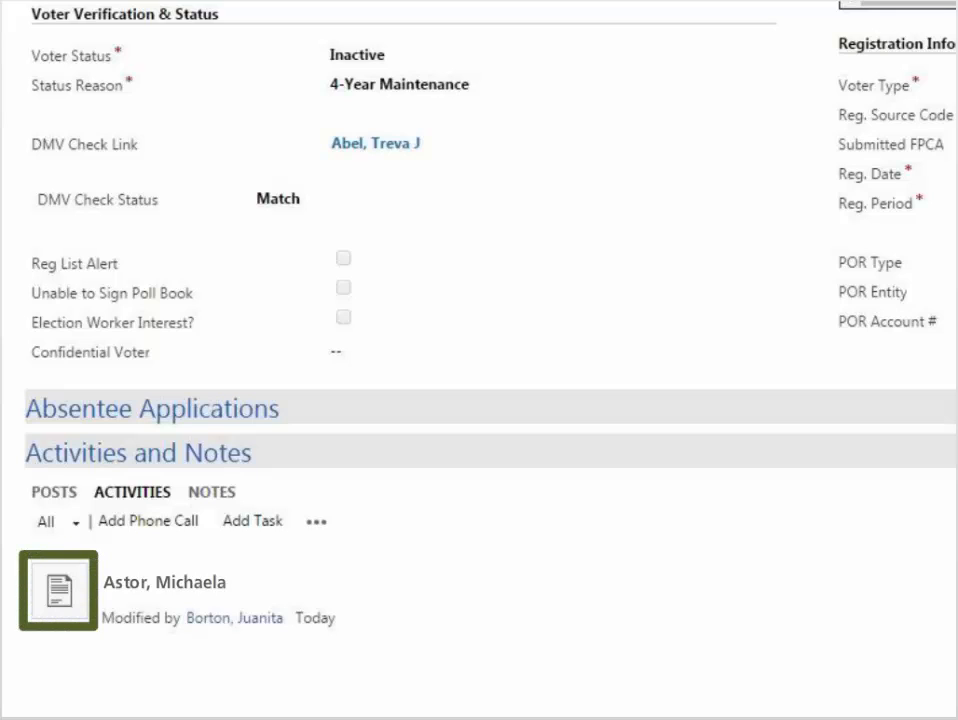
# Open the maintenance letter from the inactive voter's activities.
pyautogui.click(60, 590)
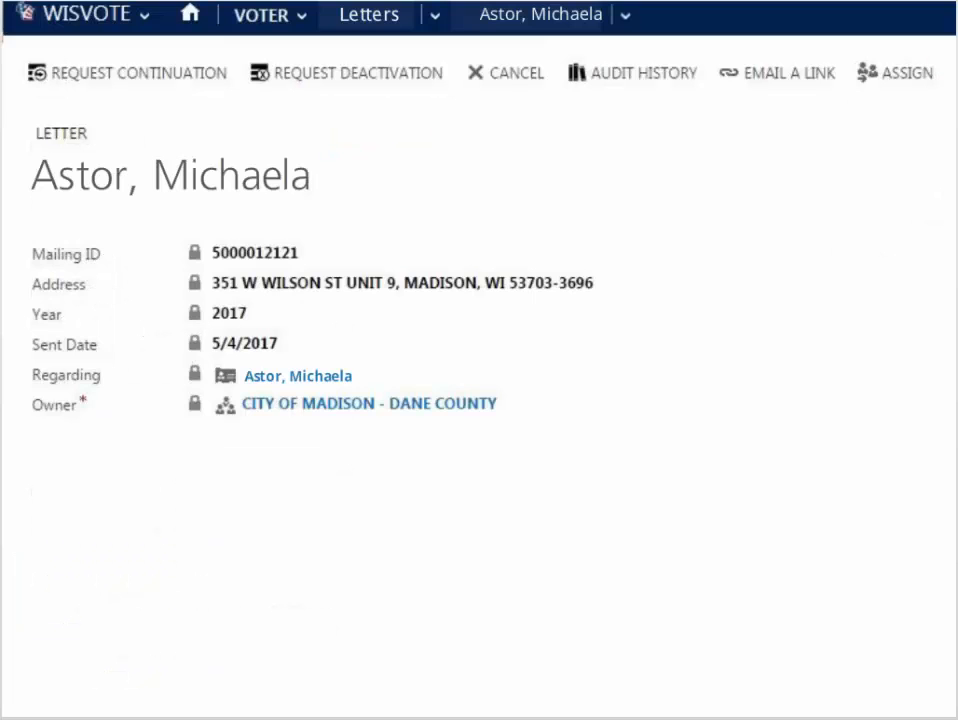